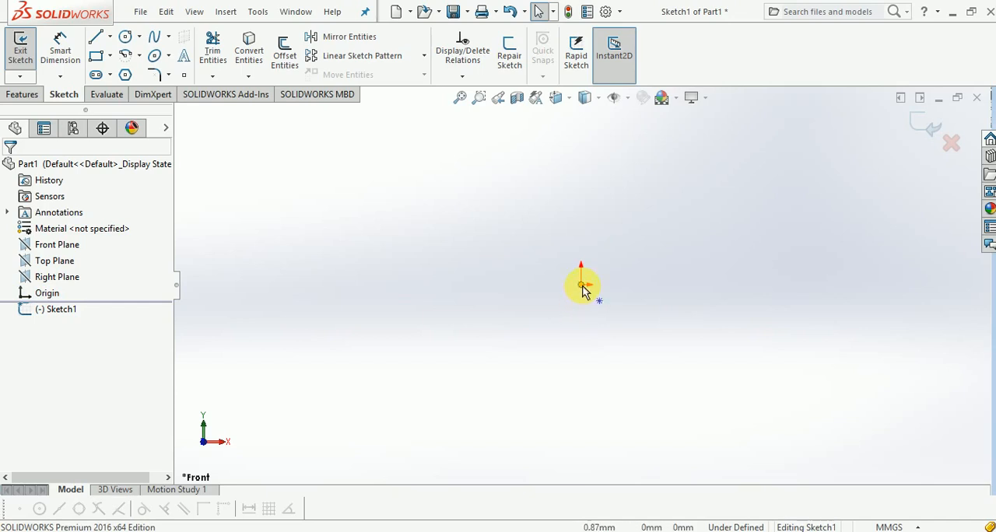
click(583, 287)
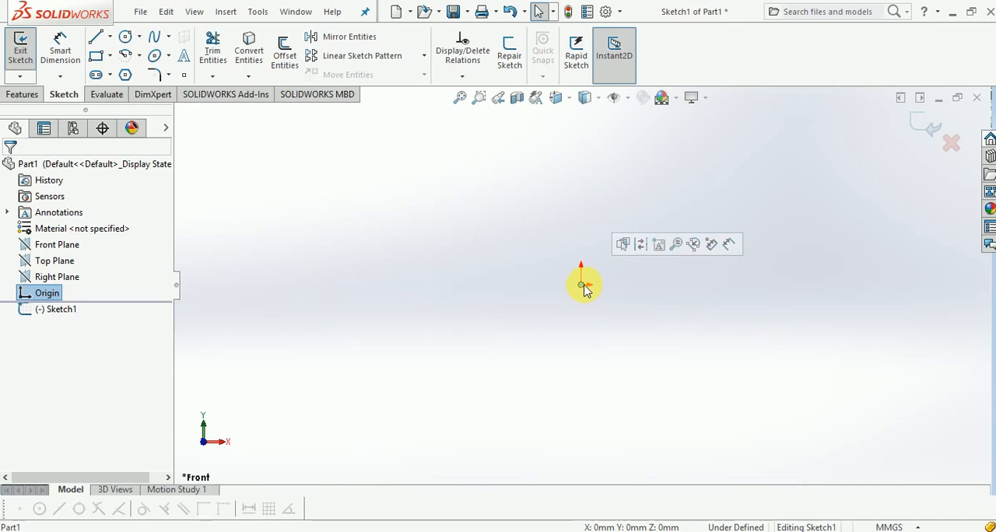
click(581, 305)
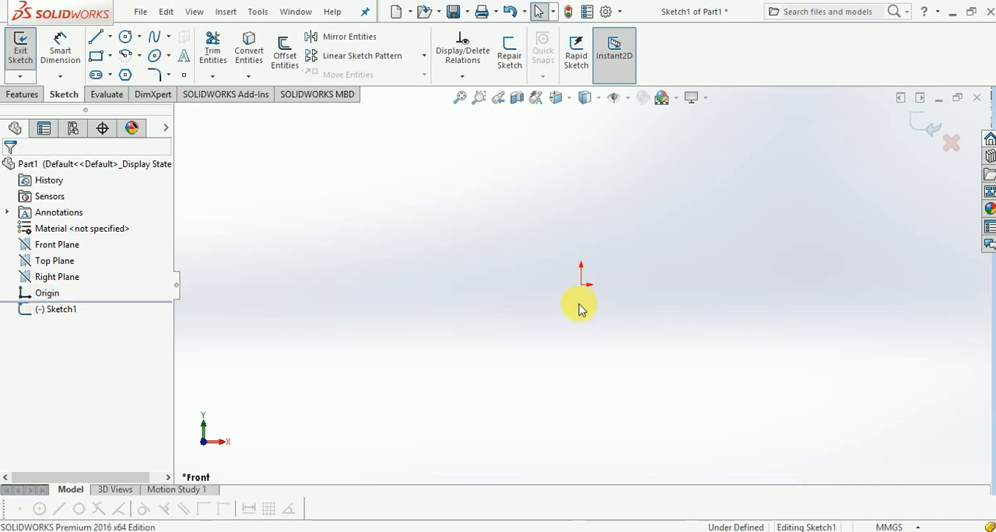
Step: Sketch a horizontal line about 87 mm long above the origin
click(95, 38)
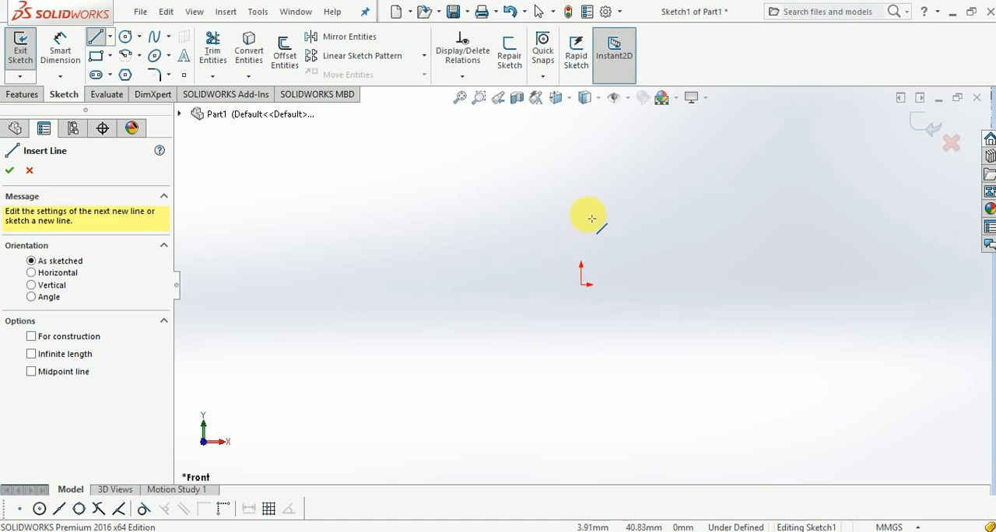
click(542, 198)
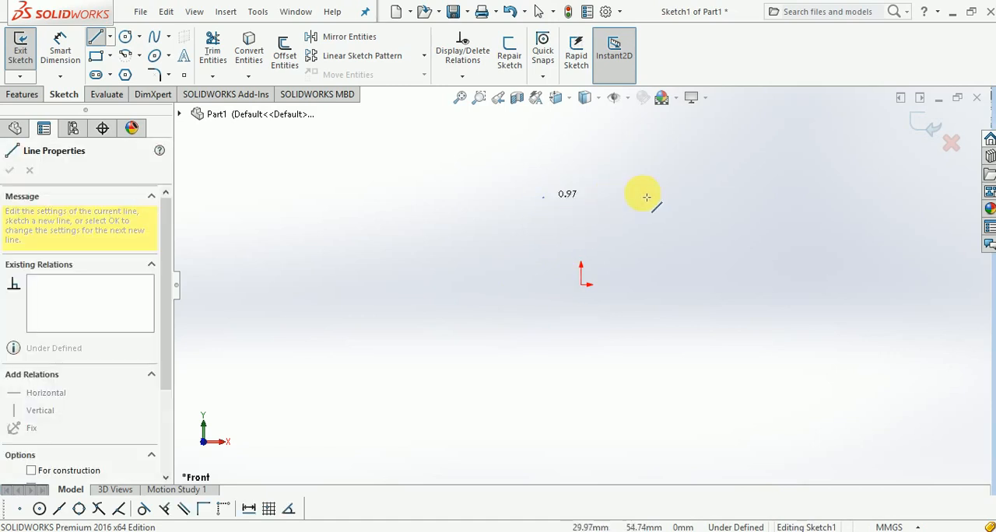
double_click(689, 198)
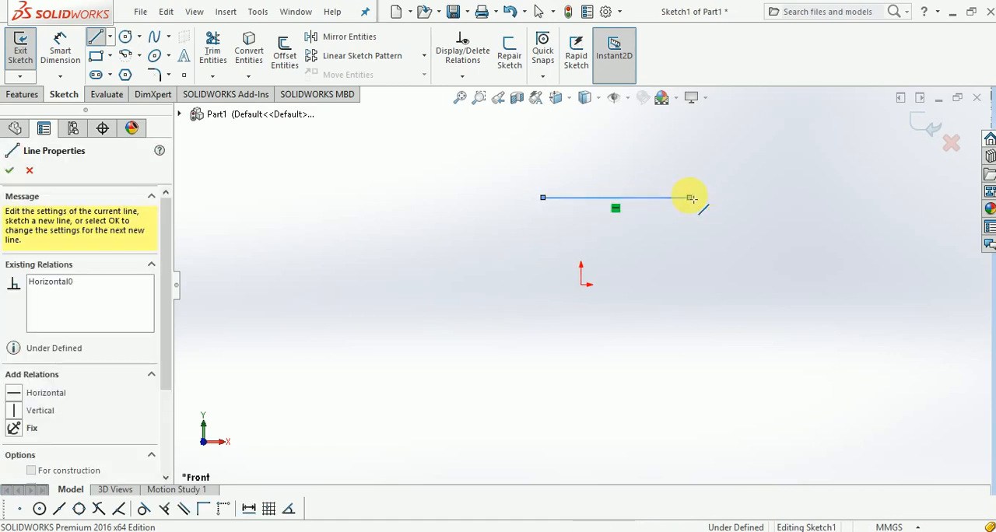
key(Escape)
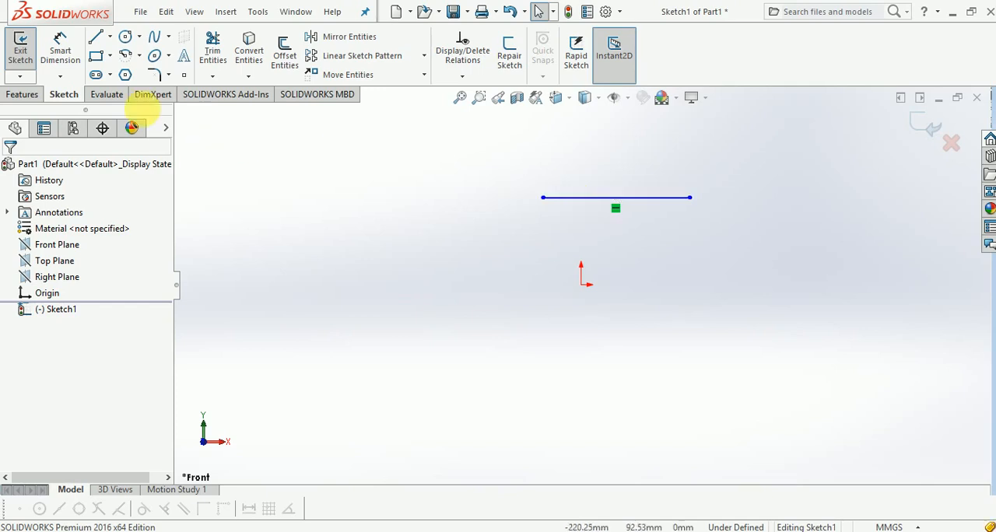
Step: Dimension the horizontal line's length as 1 m, placing the dimension just above the line
click(61, 48)
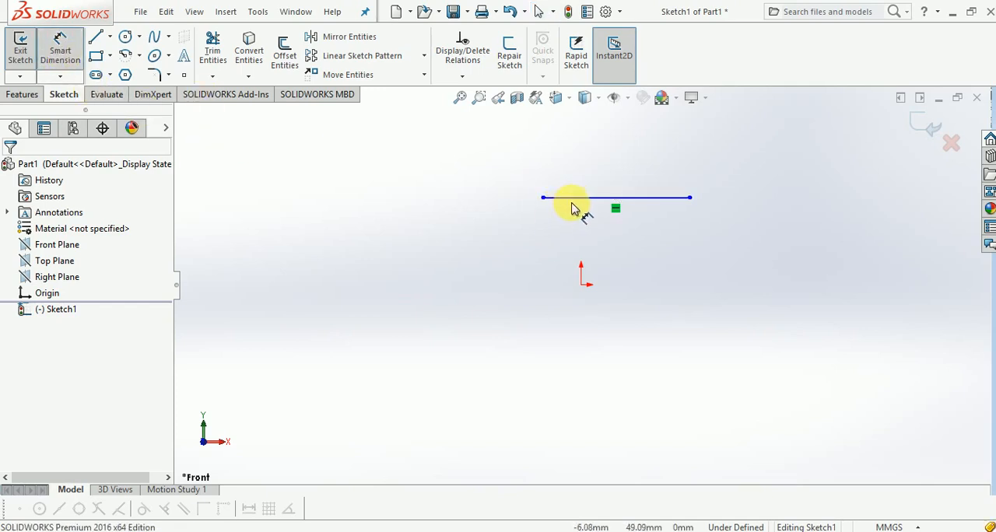
click(580, 197)
click(603, 192)
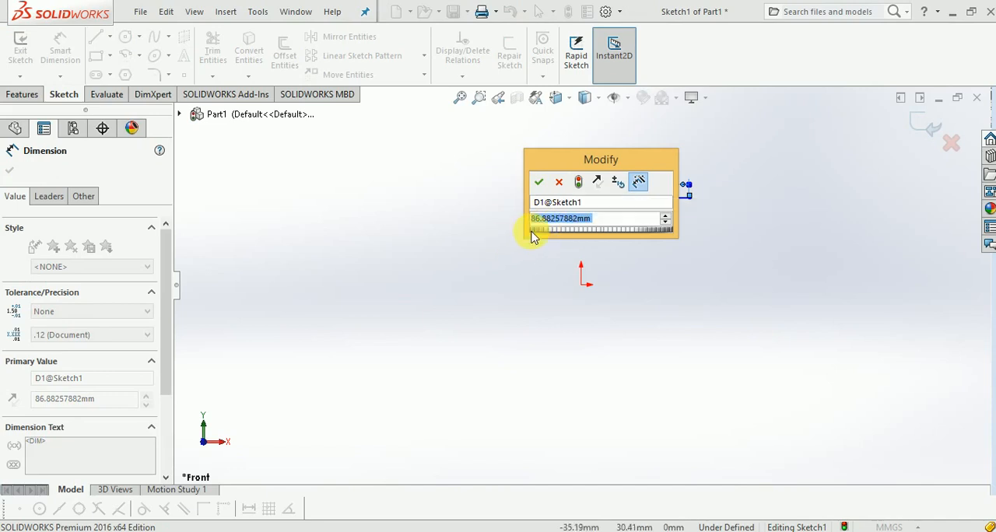
text(1)
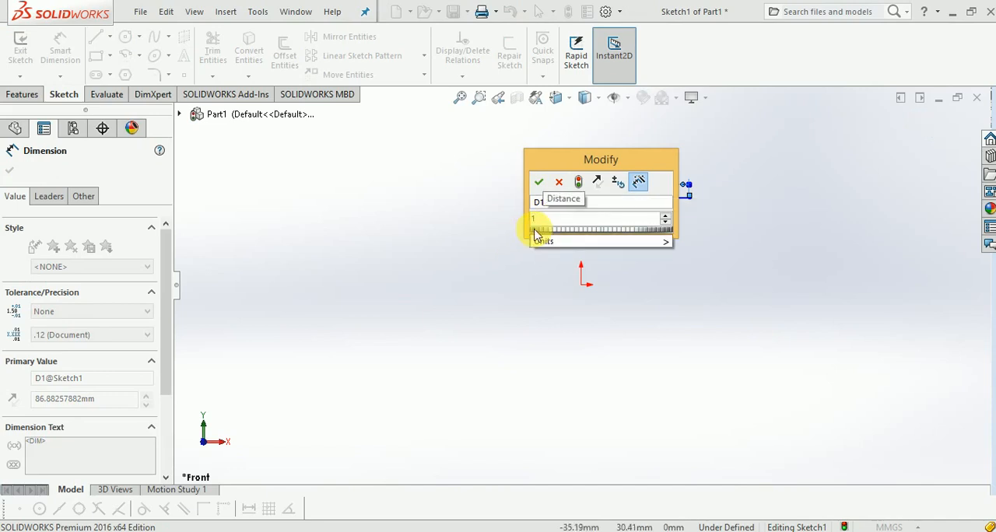
text(m)
key(Return)
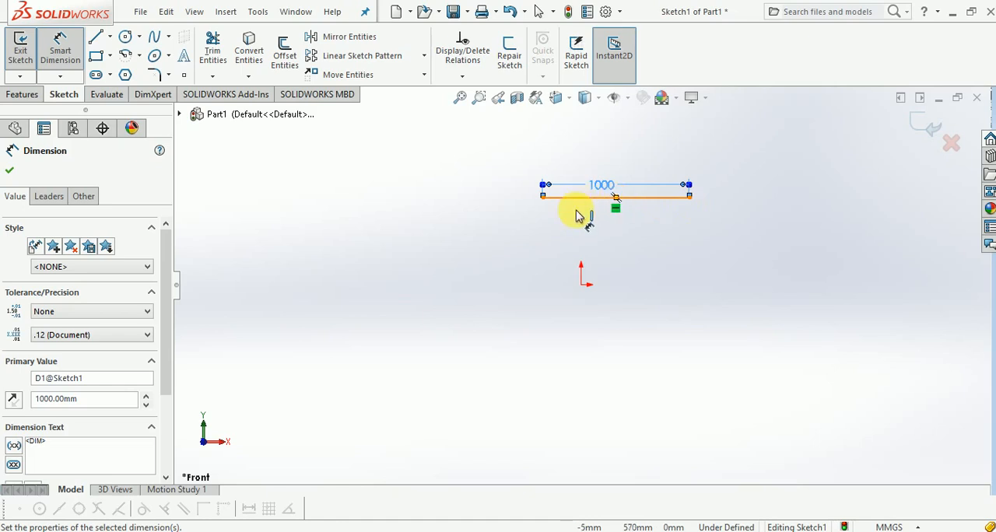
click(511, 257)
key(Escape)
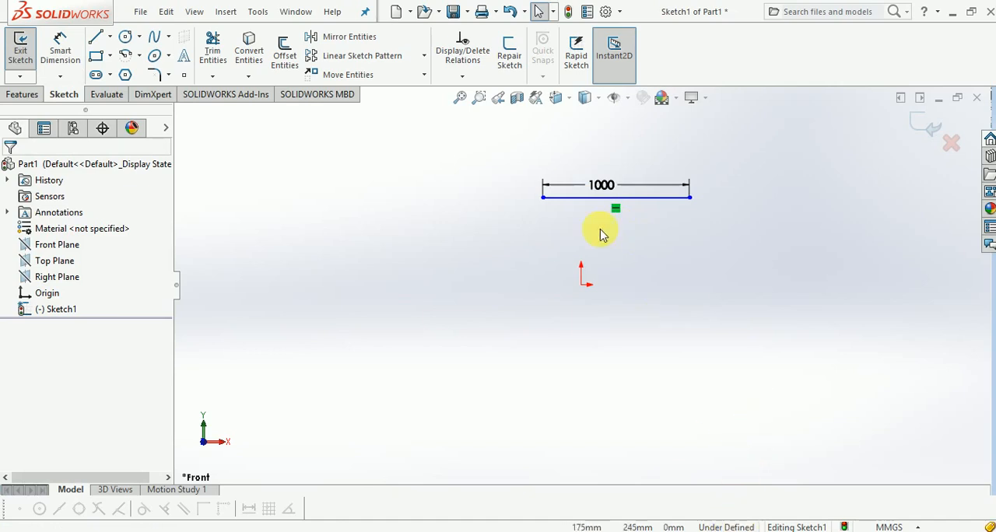
click(585, 199)
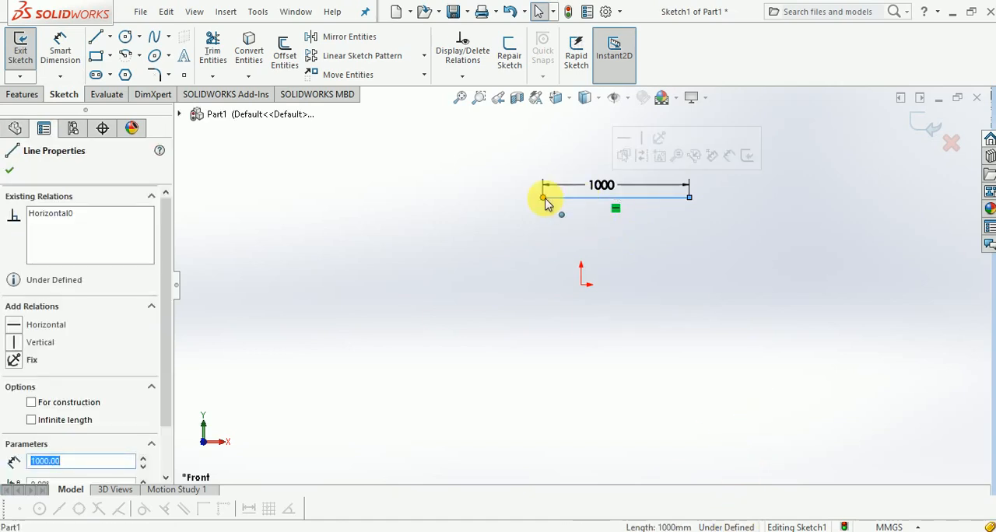
click(587, 211)
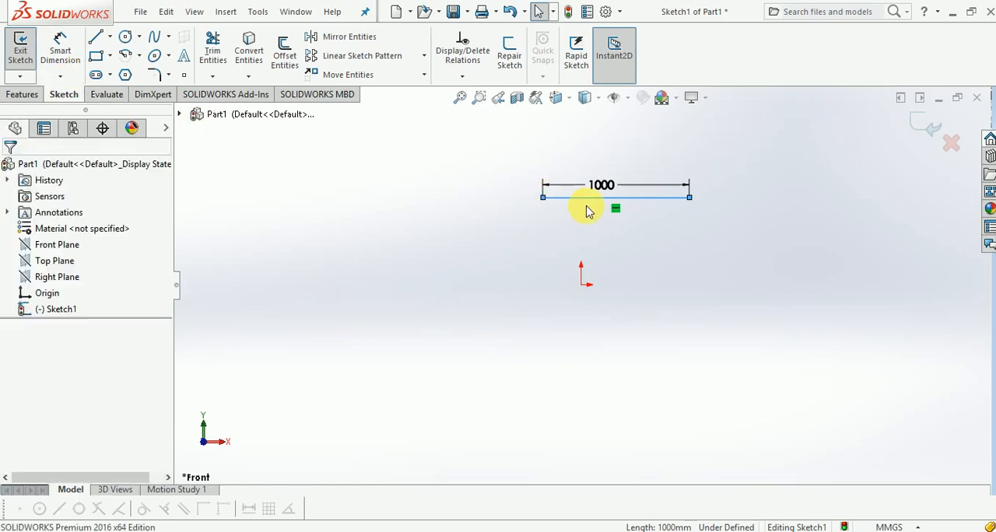
click(582, 285)
click(581, 301)
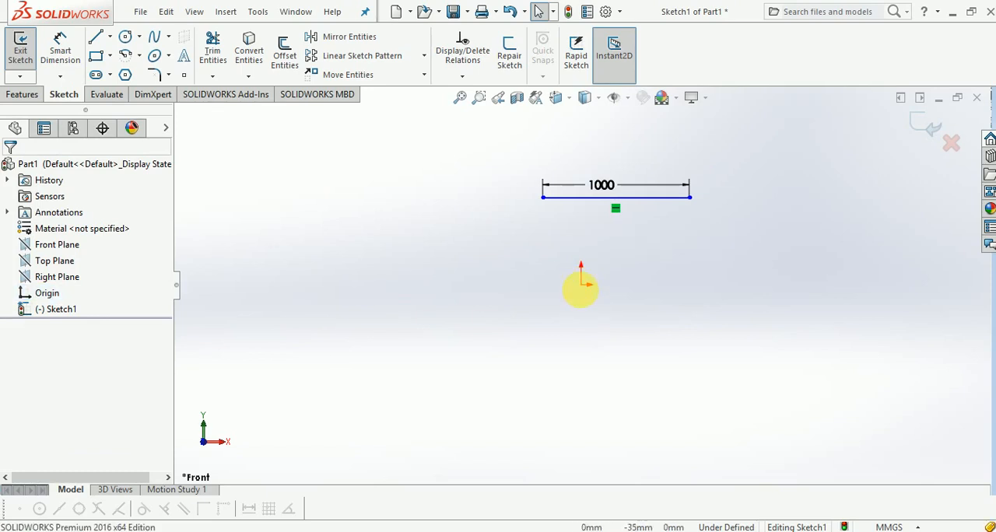
click(581, 288)
click(583, 291)
click(584, 290)
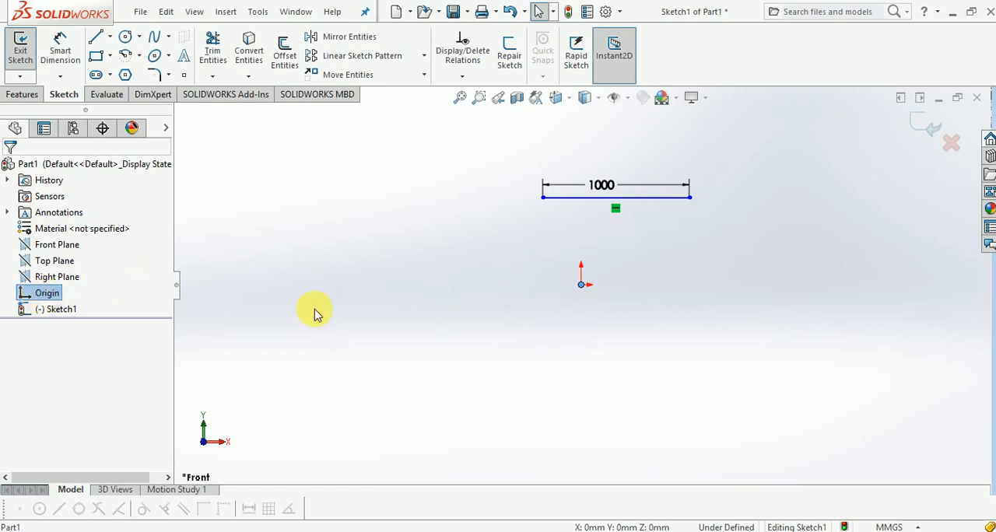
click(638, 338)
click(582, 290)
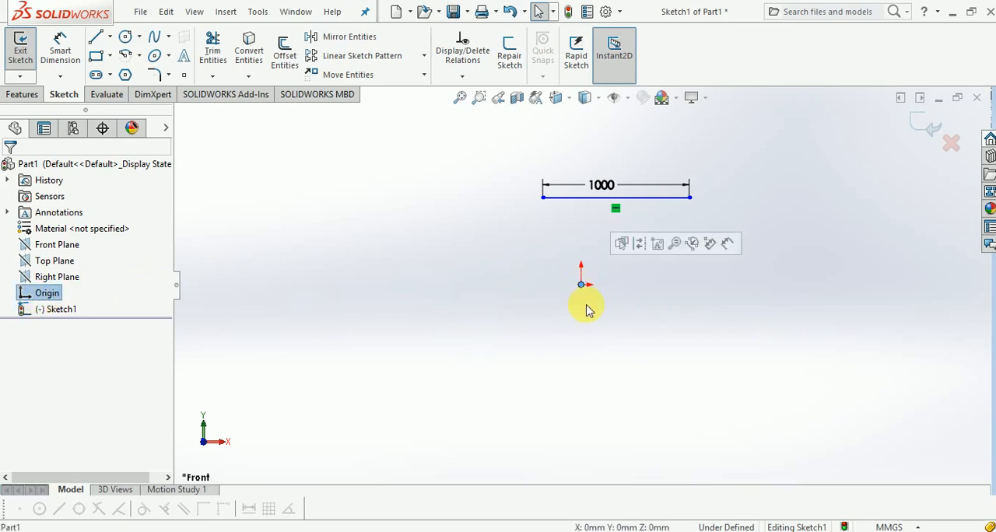
click(581, 302)
click(584, 288)
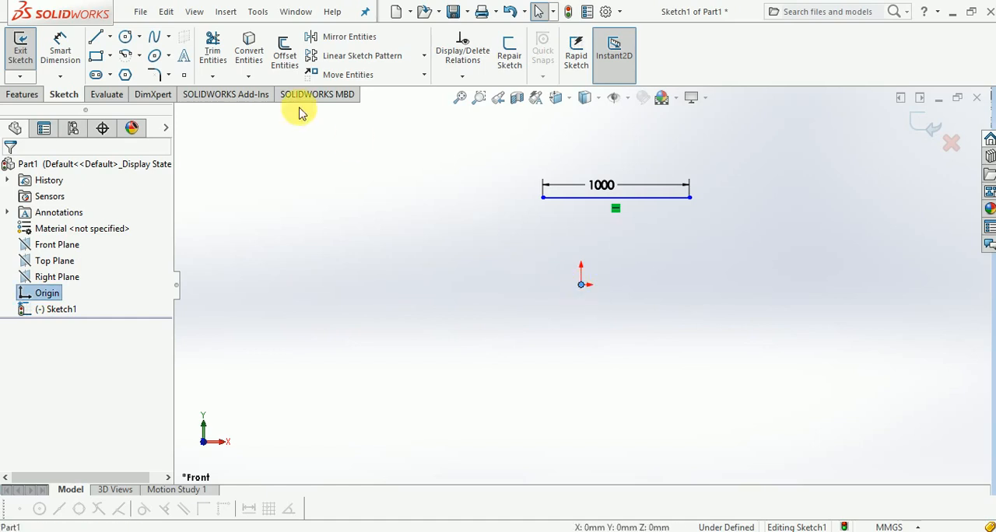
Step: Dimension the vertical distance from the origin to the line as 500 mm and shift its text slightly upward
click(61, 56)
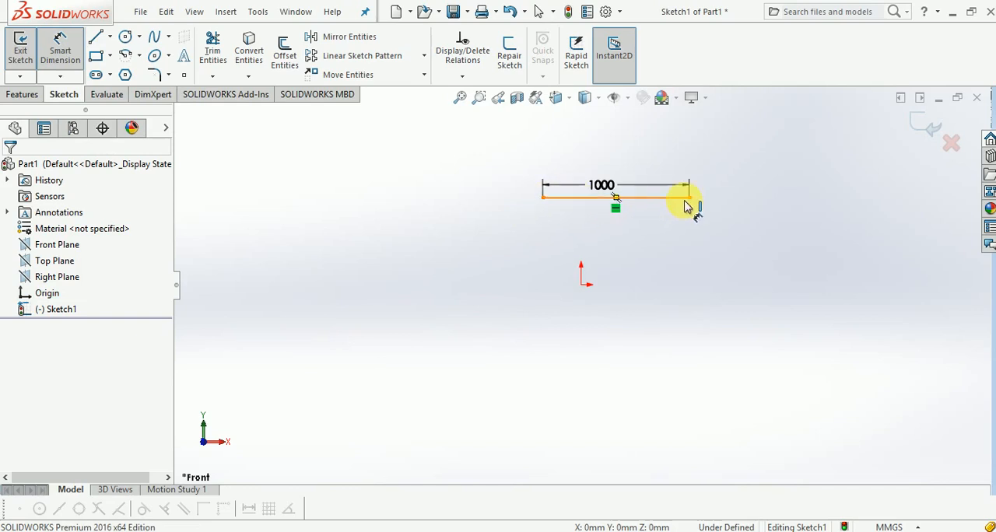
click(589, 199)
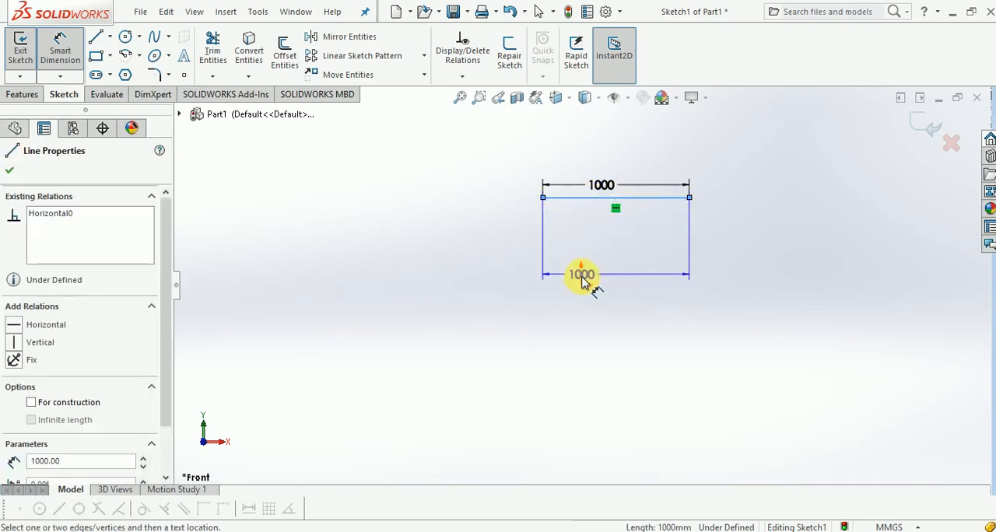
click(581, 283)
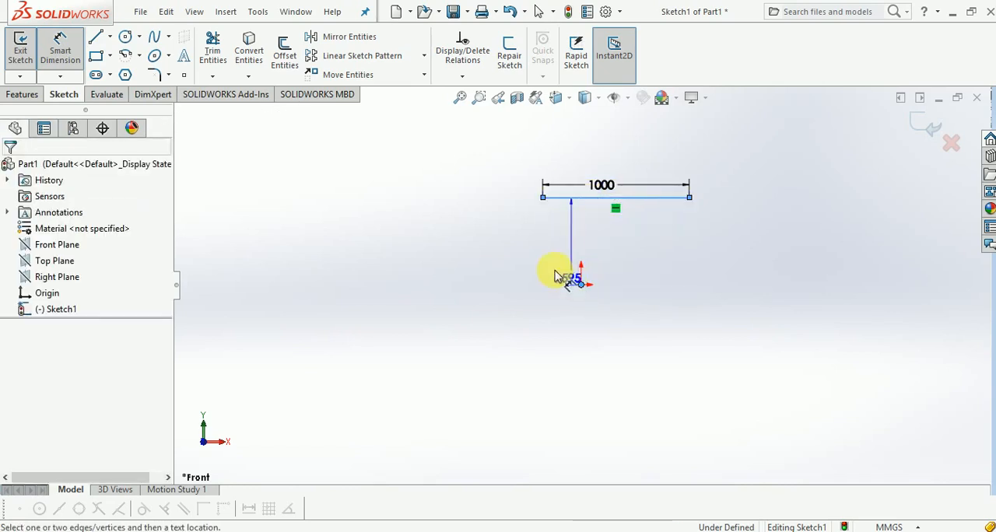
click(522, 265)
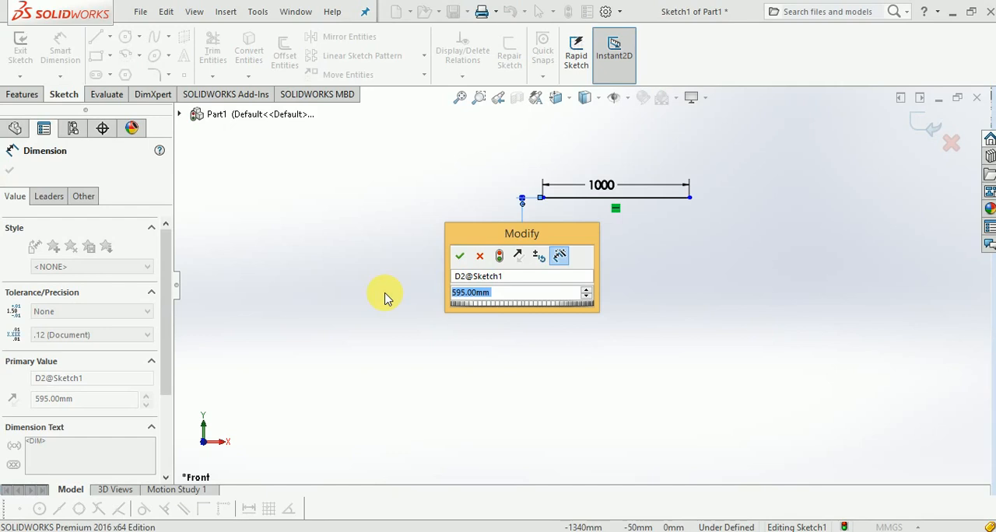
text(500mm)
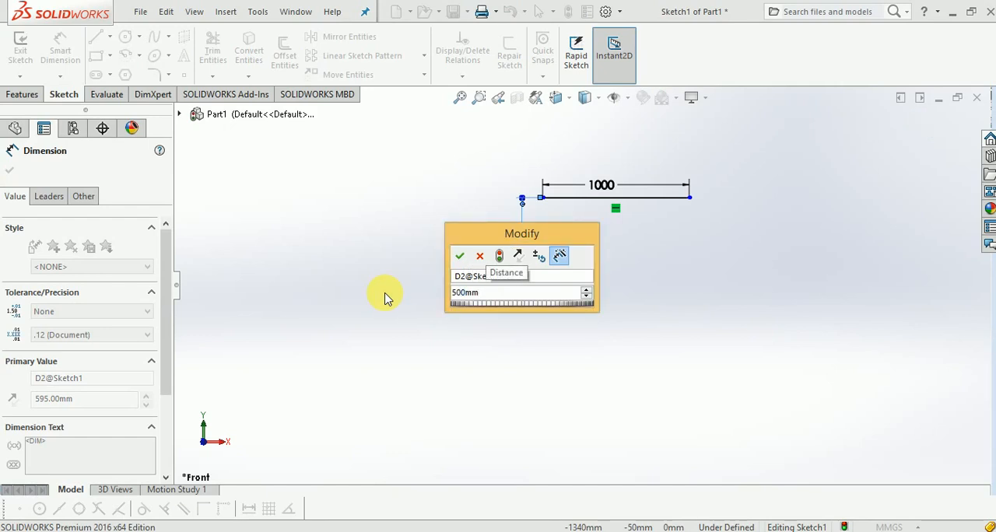
key(Return)
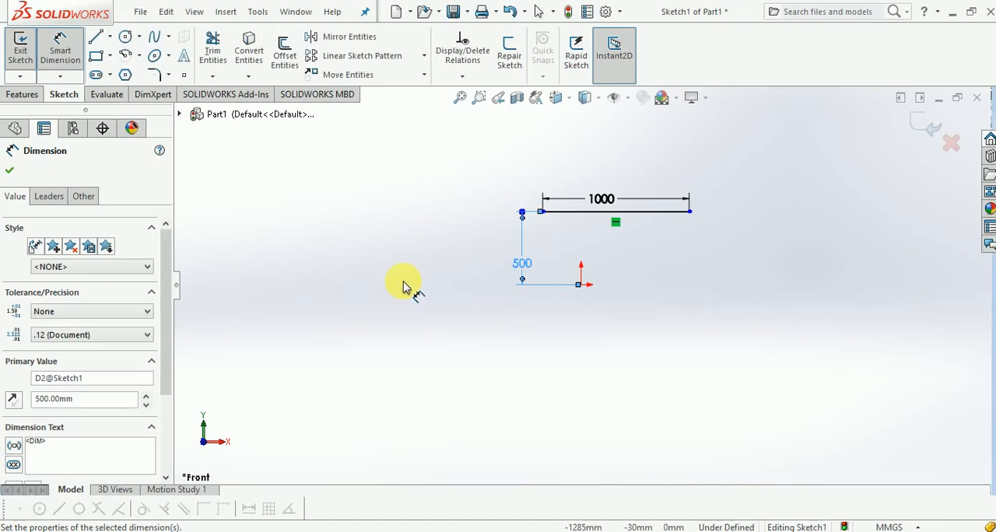
click(10, 169)
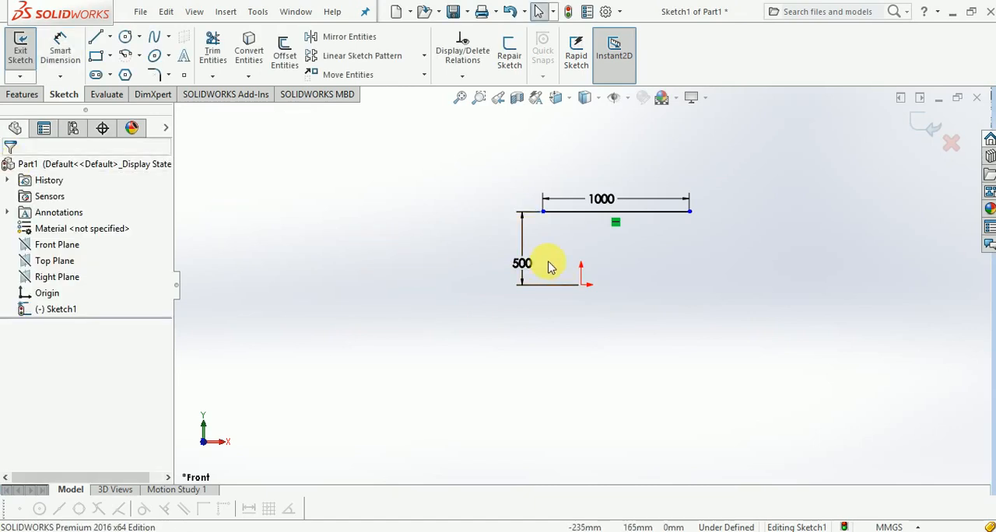
drag(524, 263, 521, 245)
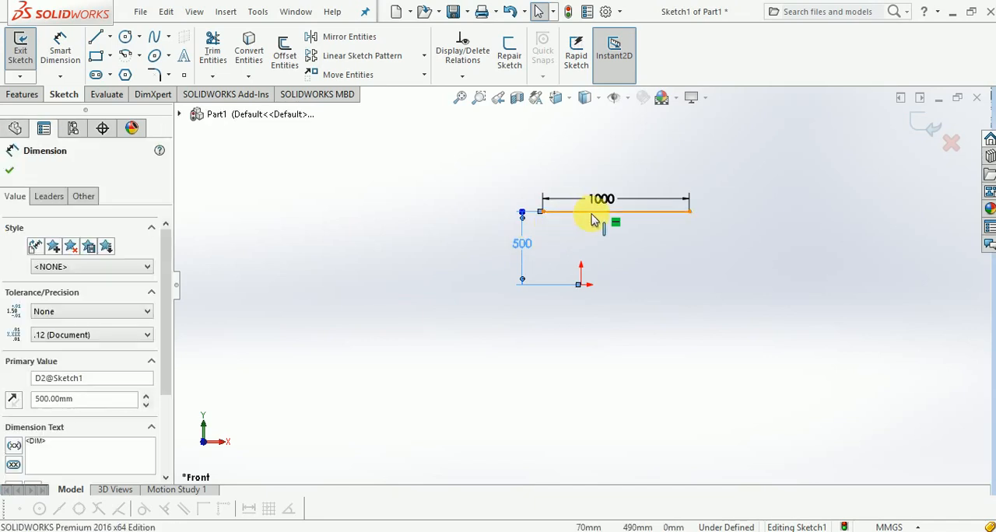
click(455, 311)
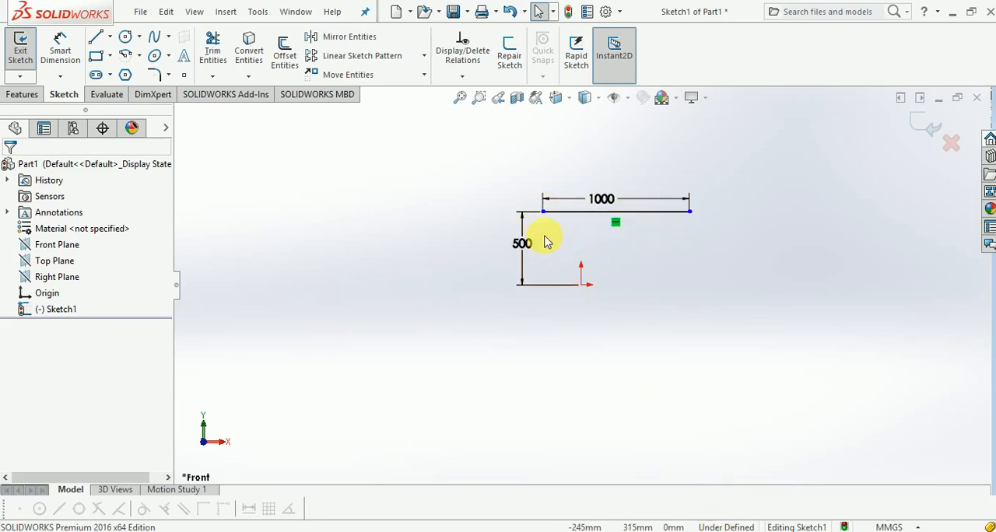
Step: Add an aligned dimension between the line's left endpoint and the origin, accepting the measured value
click(62, 45)
click(544, 211)
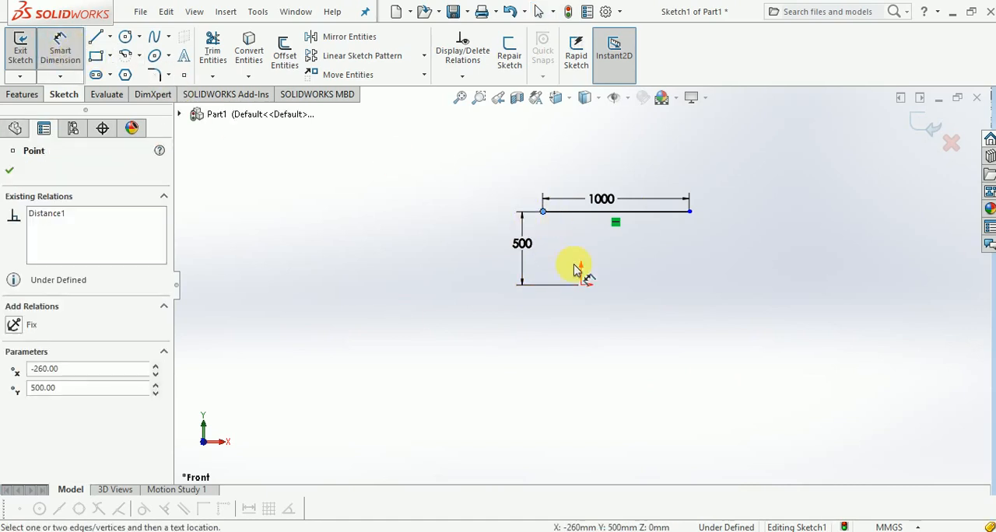
click(580, 283)
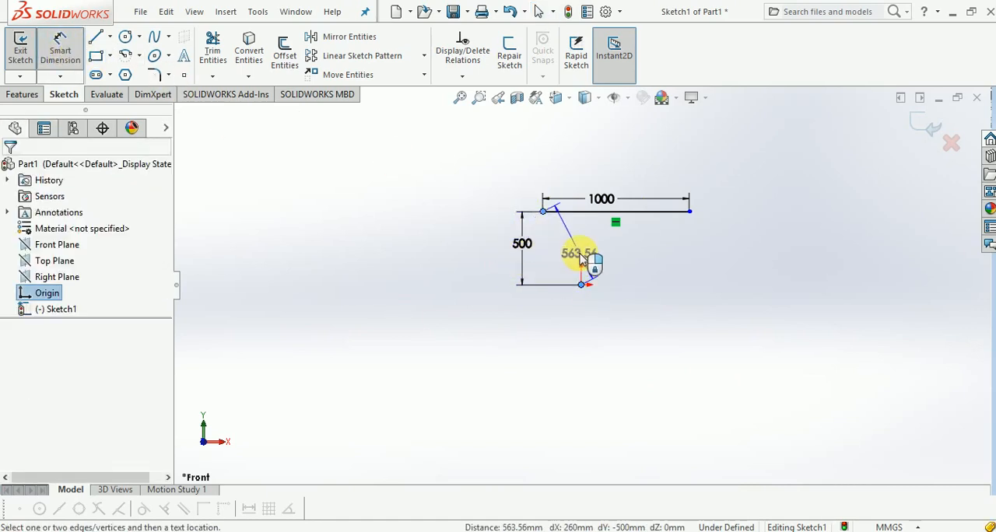
click(583, 263)
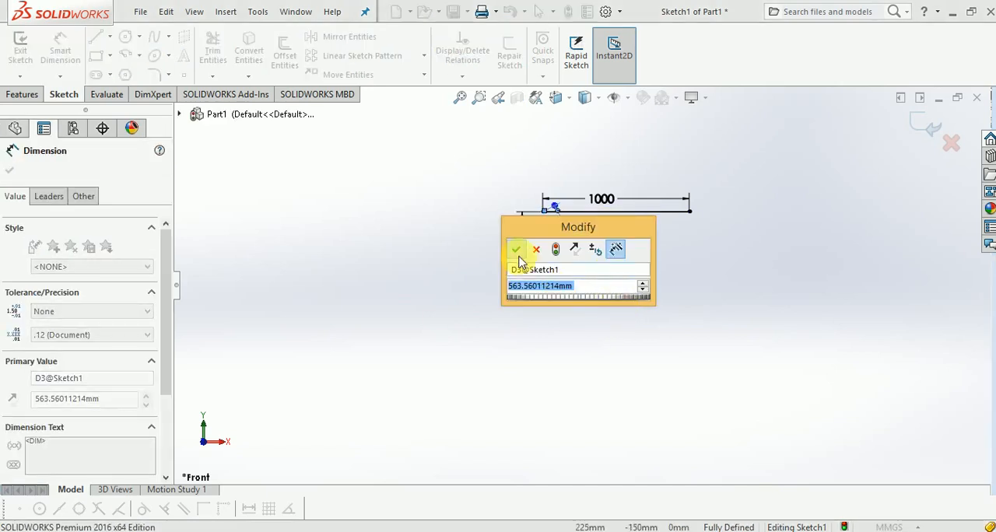
click(516, 248)
click(450, 309)
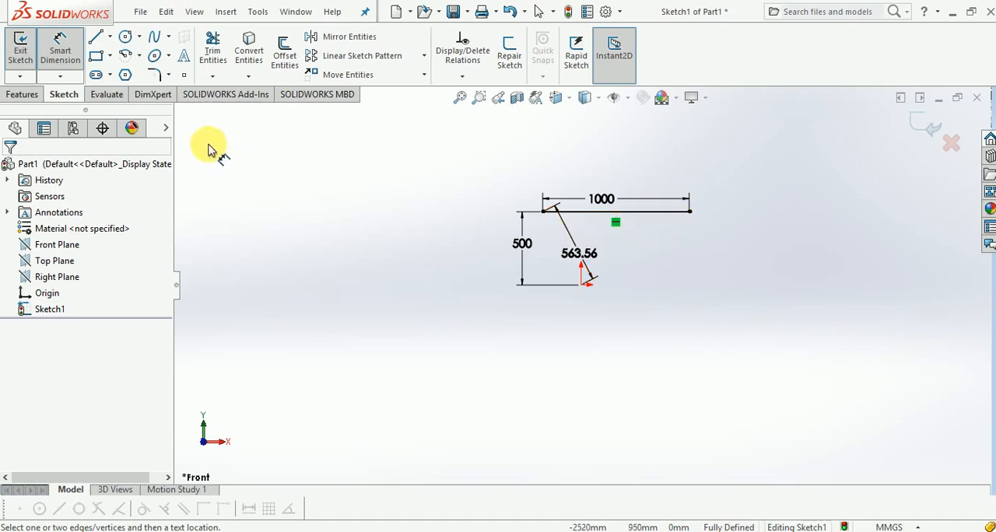
Step: Sketch a second horizontal line about 910 mm long, above and to the right of the first line
click(96, 36)
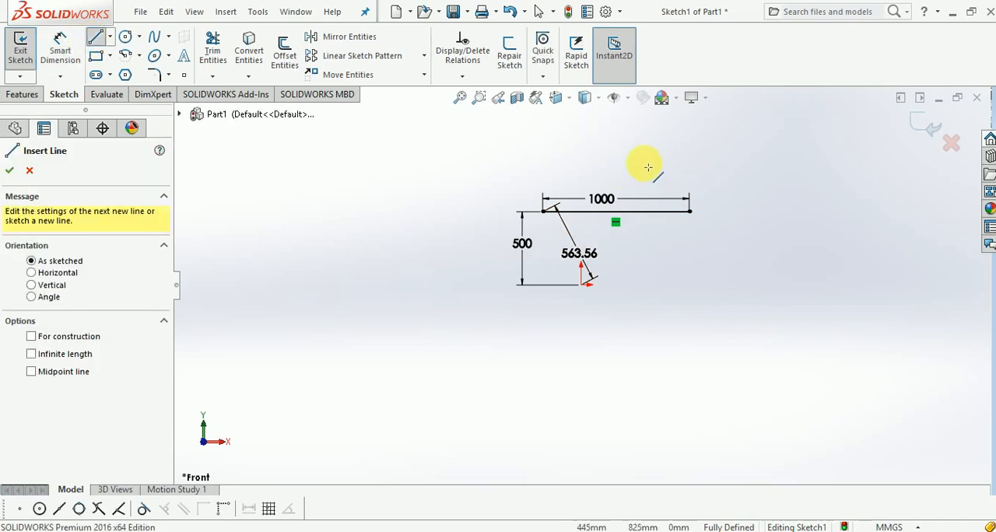
click(641, 162)
click(775, 163)
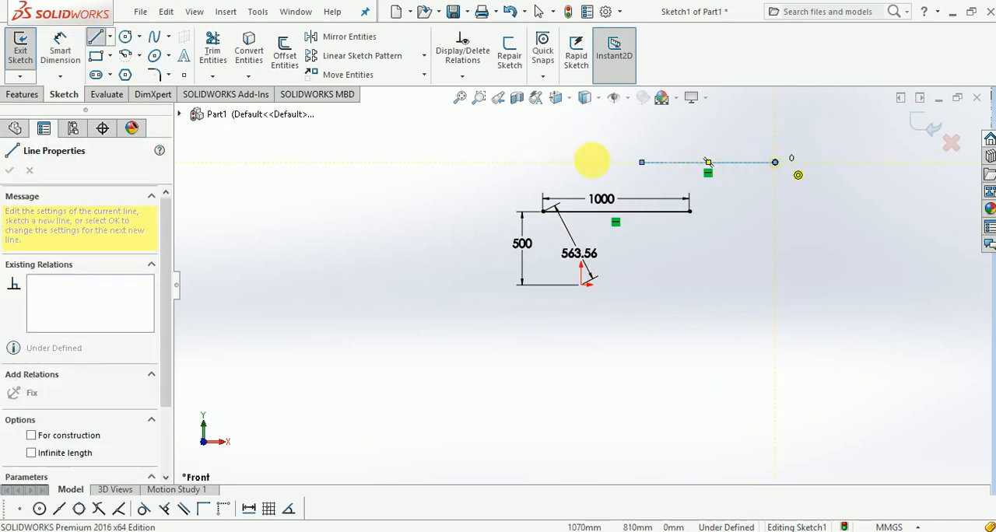
key(Escape)
Step: Dimension the vertical distance between the two horizontal lines as 300 mm
click(63, 49)
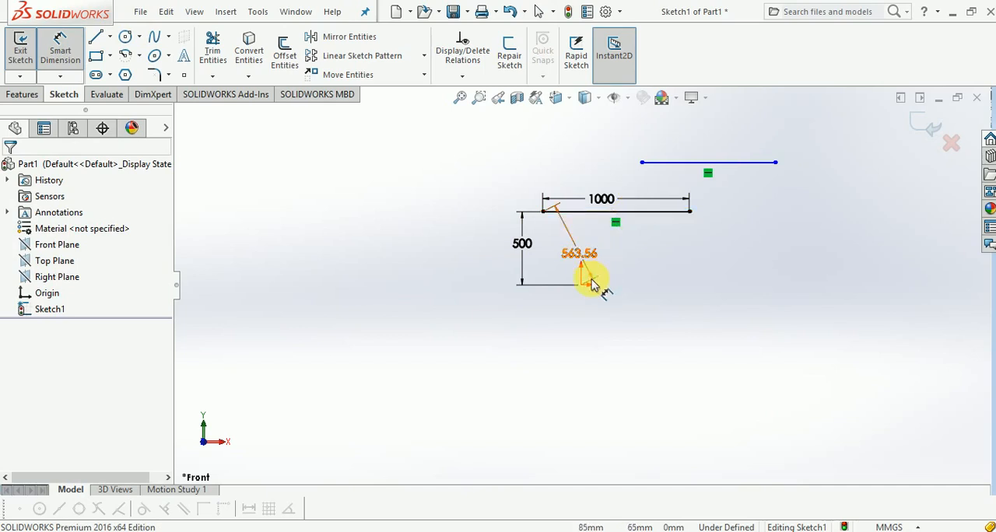
click(674, 169)
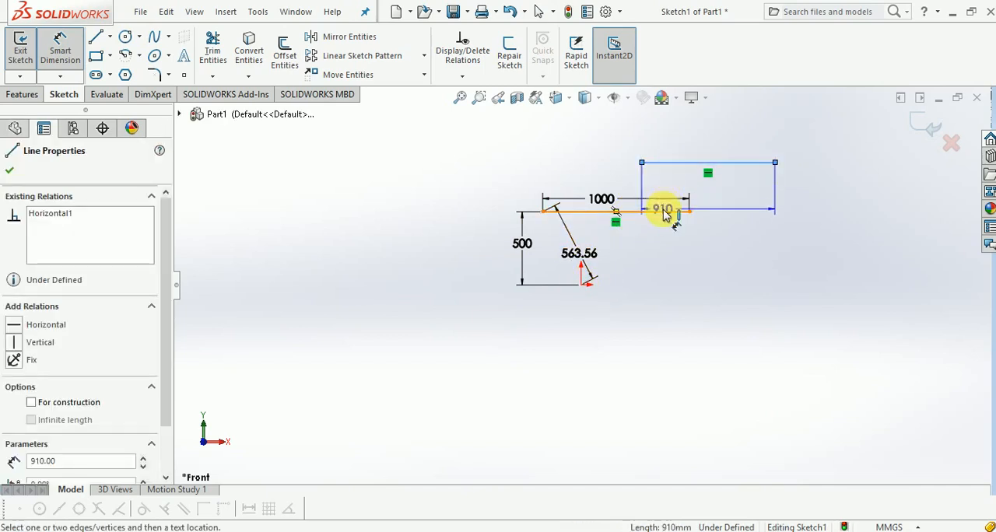
click(667, 210)
click(667, 194)
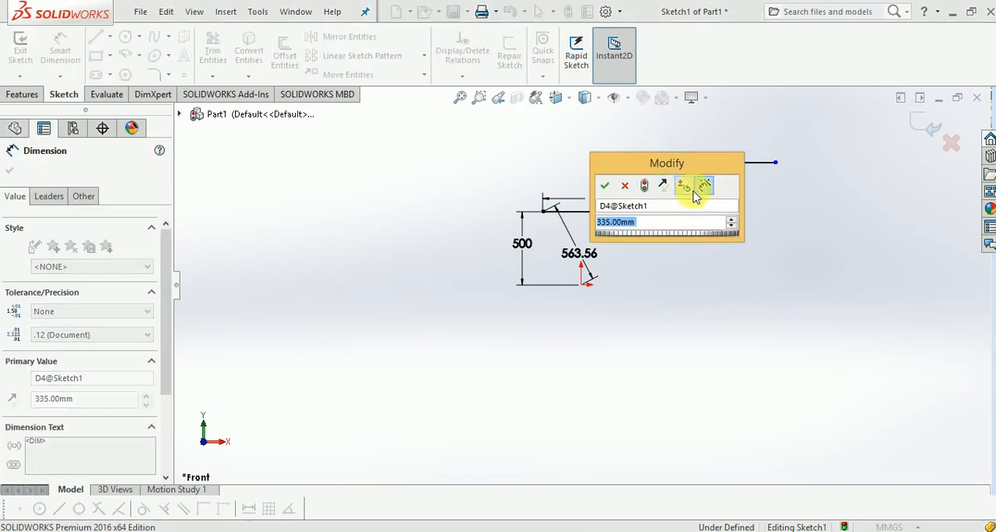
text(3)
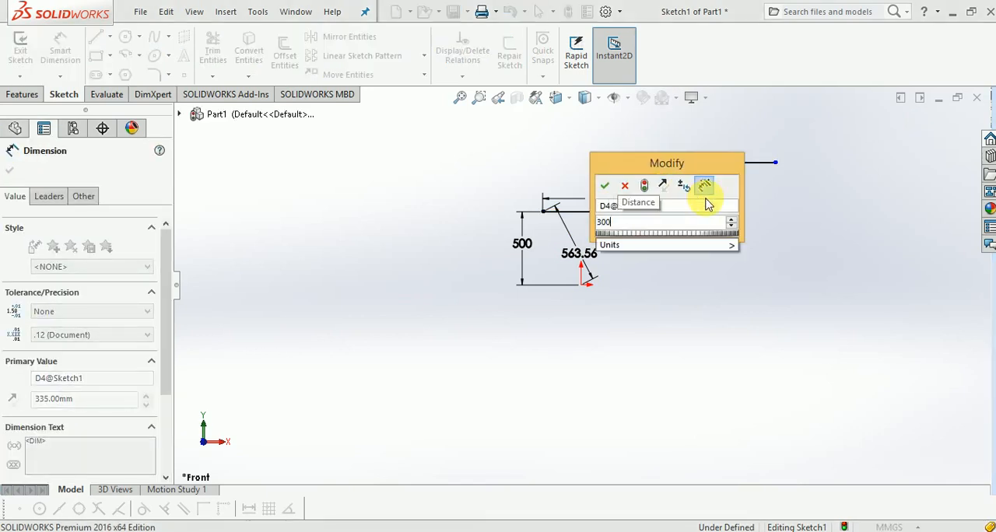
key(Return)
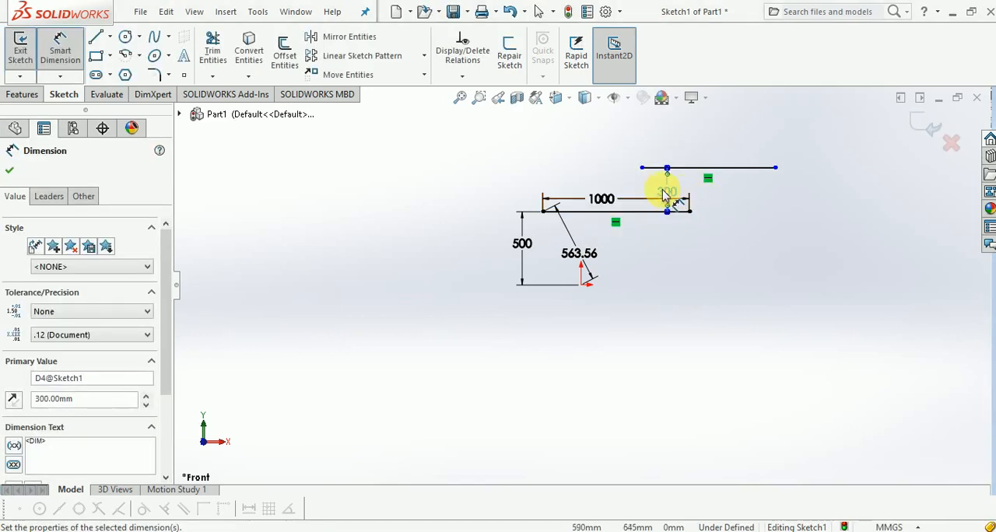
Step: Dimension the horizontal distance between the upper line's left endpoint and the lower line's right endpoint, accepting the measured value
click(642, 168)
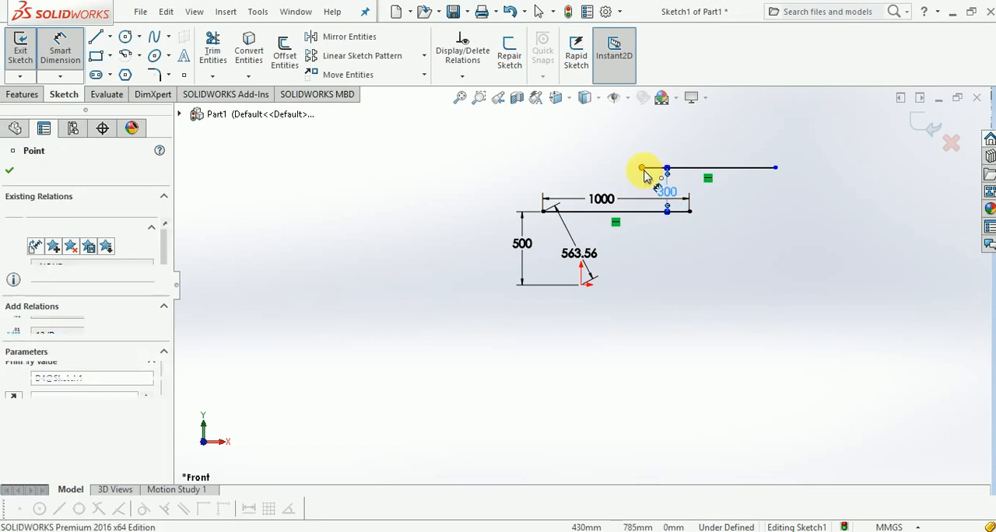
click(689, 211)
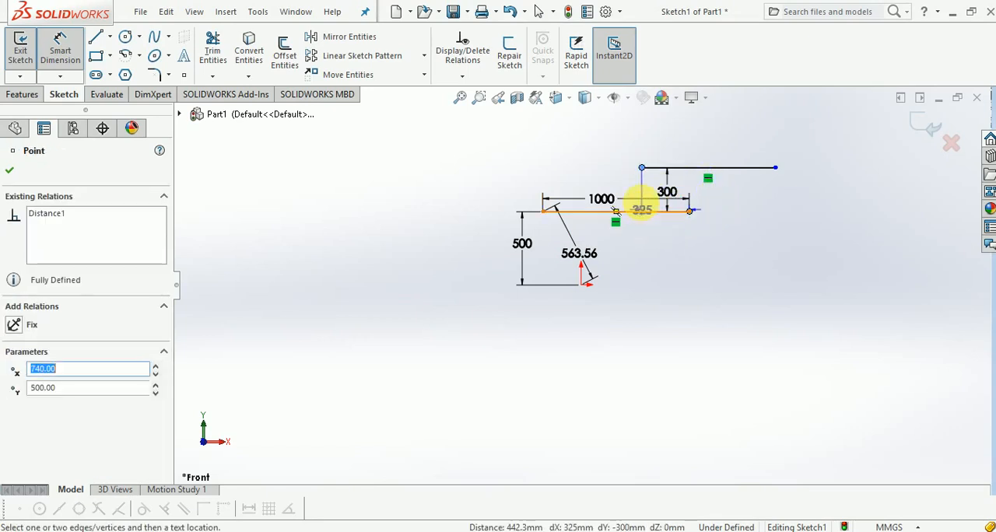
click(668, 255)
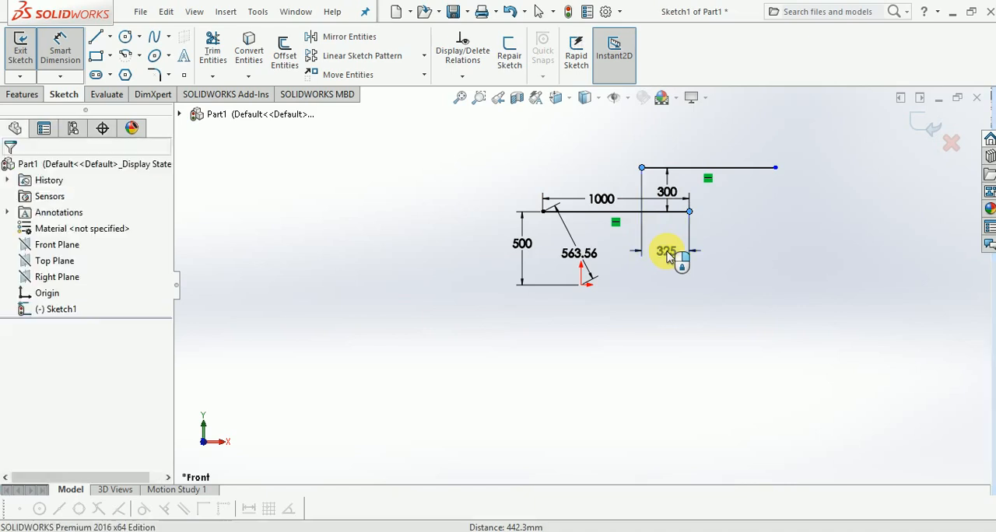
key(Return)
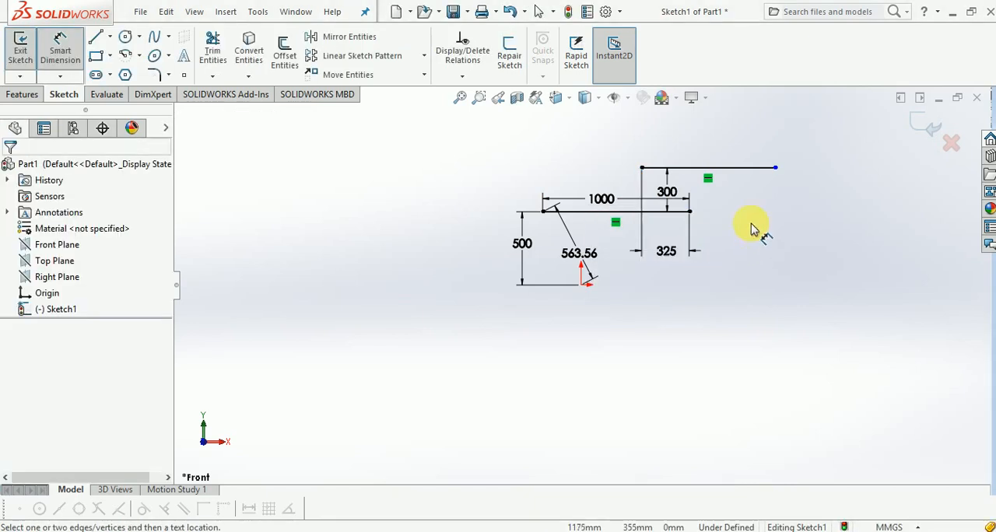
Step: Dimension the horizontal distance between the two lines' right endpoints at its measured value and move both horizontal offset dimensions above the upper line
click(775, 168)
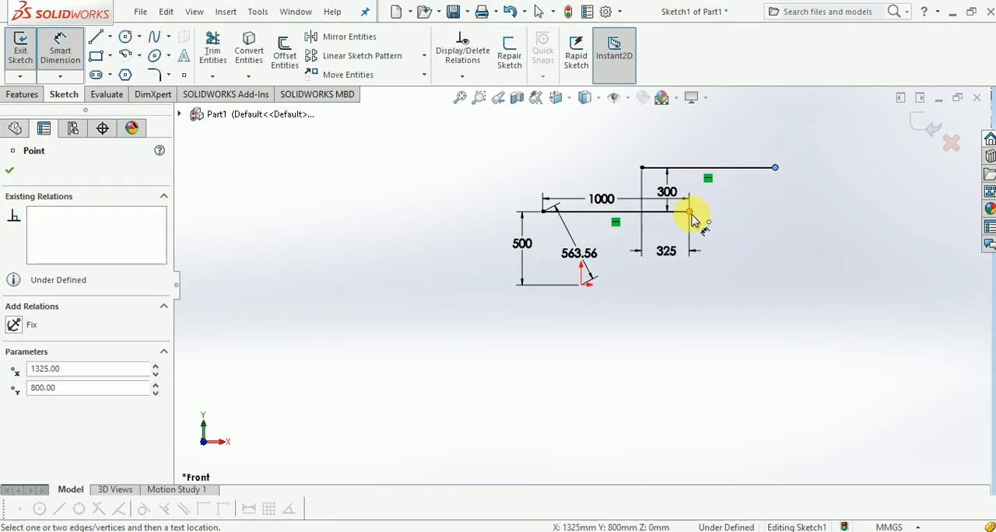
click(690, 213)
click(747, 223)
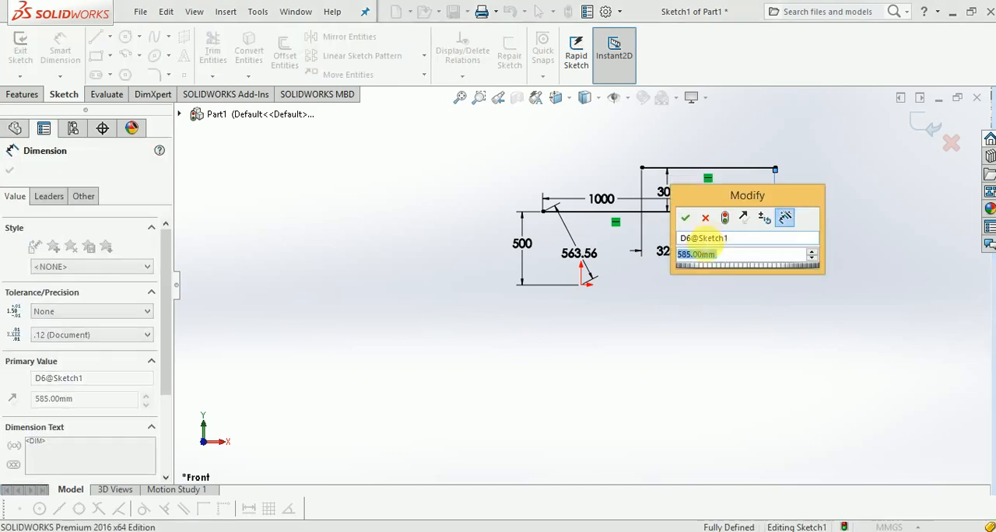
click(691, 216)
click(735, 257)
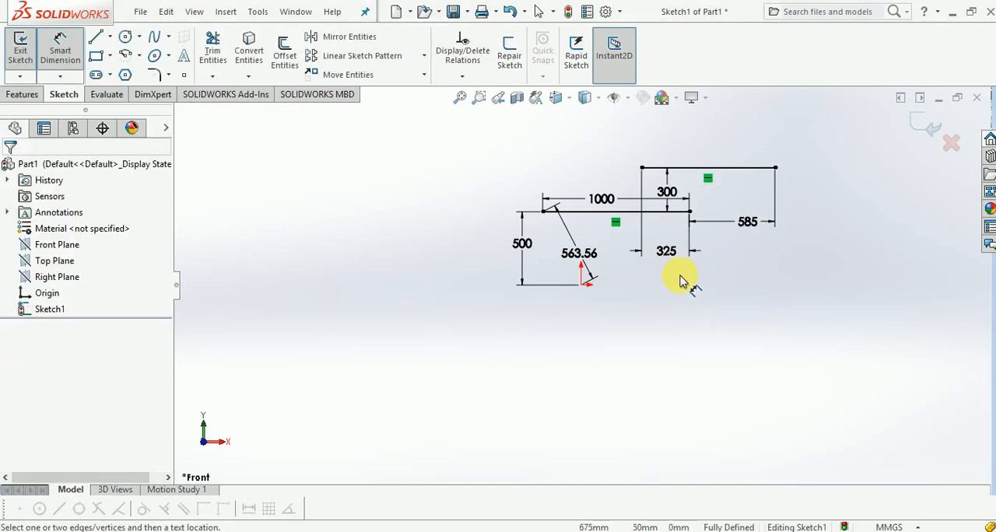
click(673, 146)
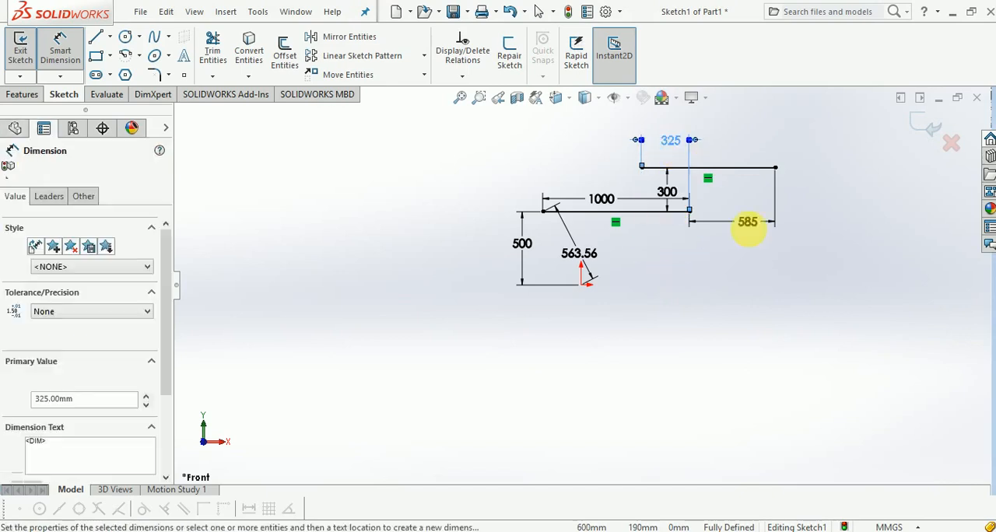
drag(750, 232, 745, 161)
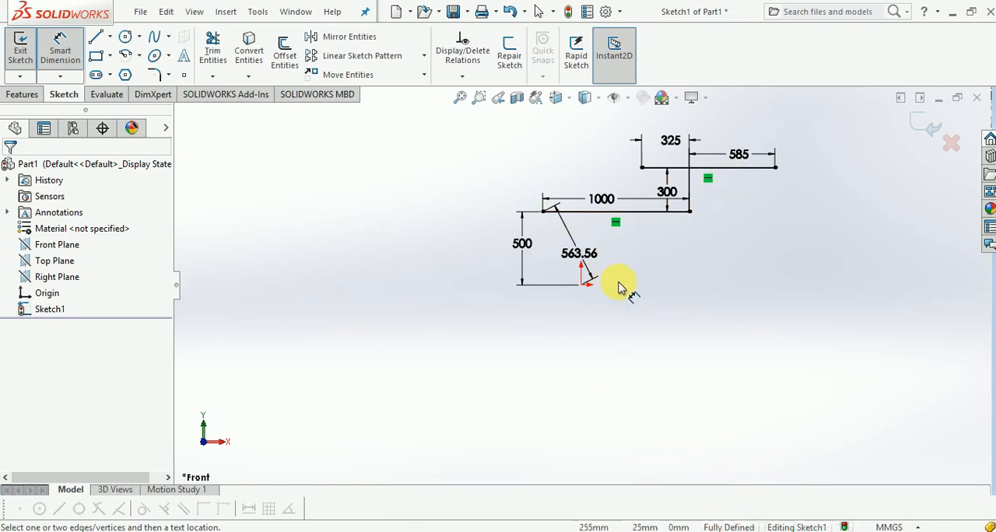
Step: Exit the sketch discarding all its changes, and start a new sketch on the Front Plane
click(949, 141)
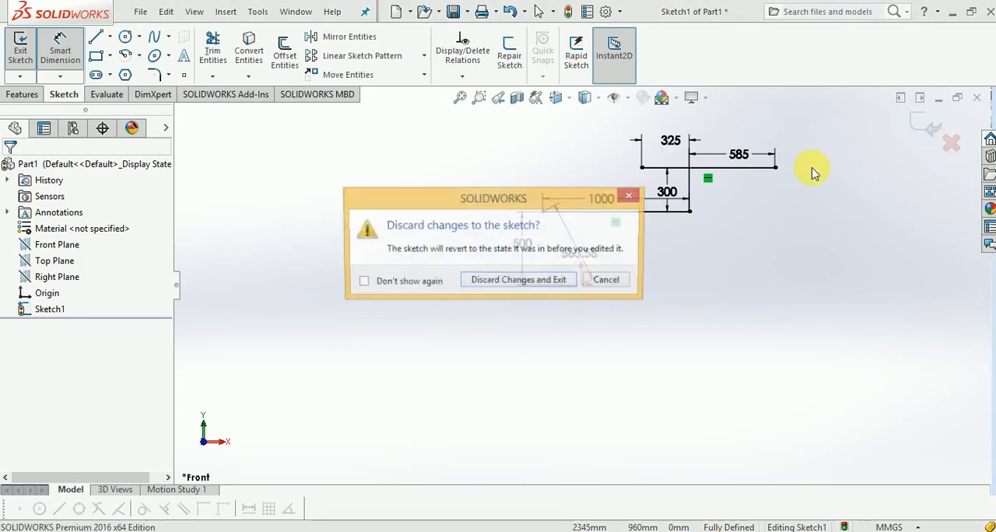
click(549, 284)
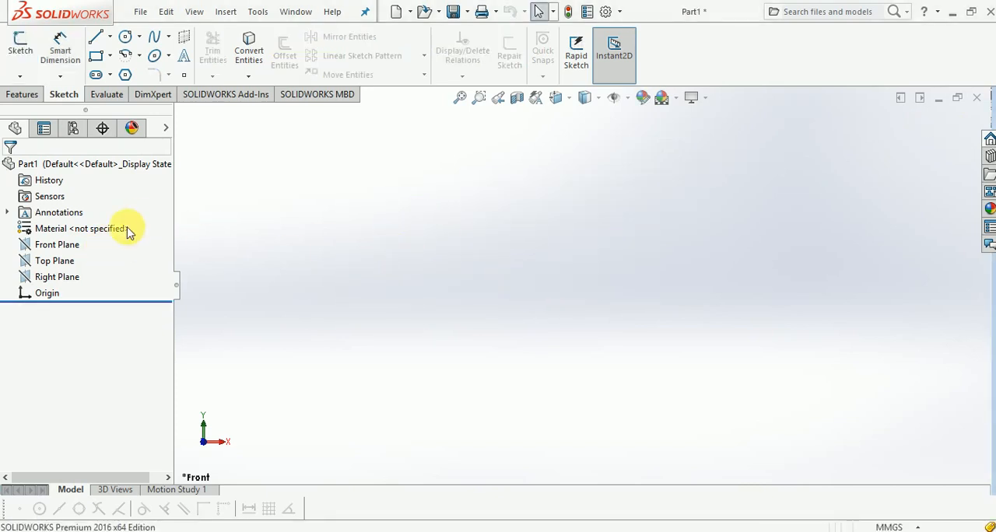
click(71, 244)
click(78, 230)
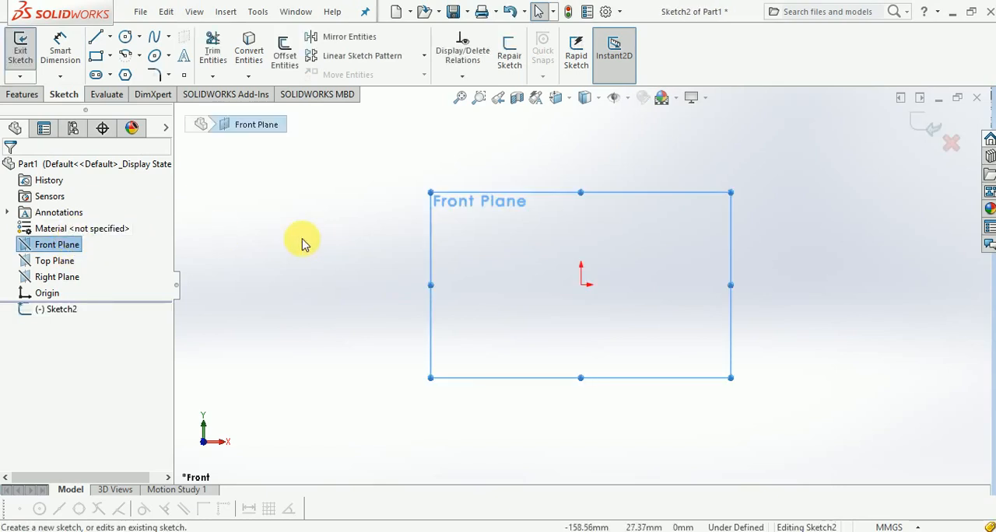
Step: Sketch a horizontal line about 71 mm long, starting at the origin and running to the right
click(96, 36)
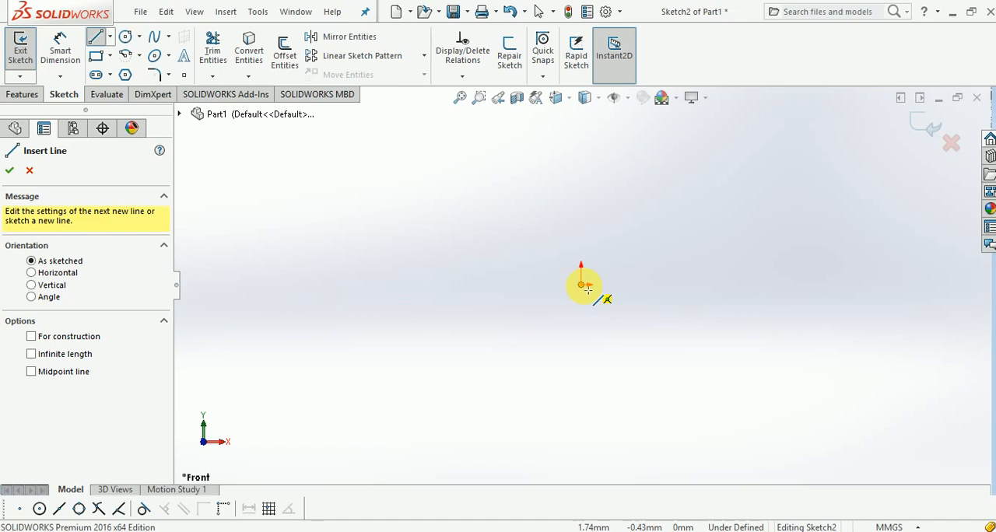
click(583, 285)
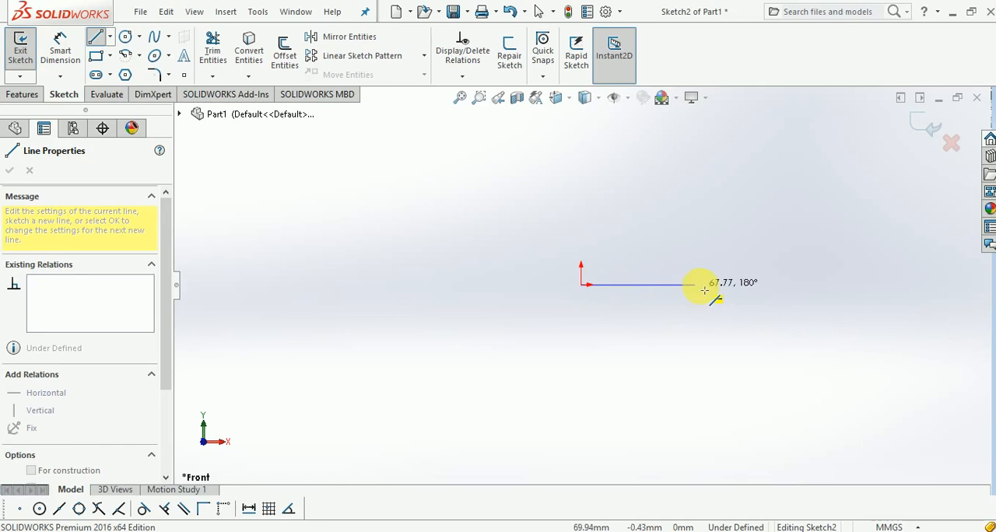
click(701, 285)
key(Escape)
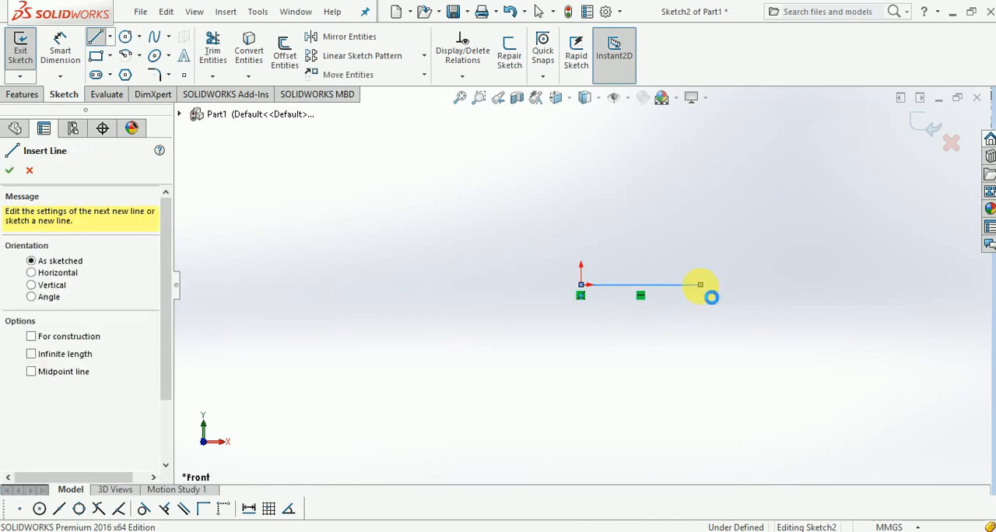
key(Escape)
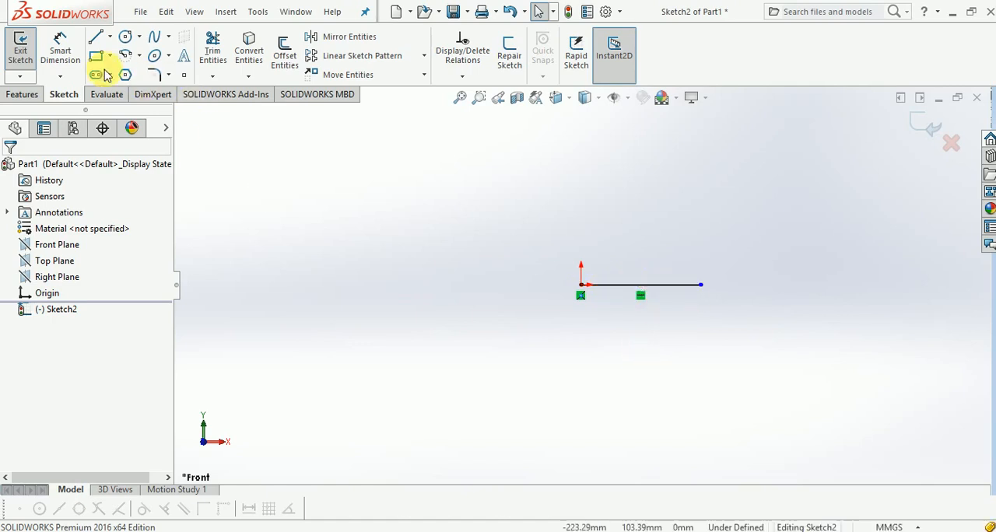
Step: Dimension the line's length as 100 mm, placing the dimension below the line, and exit the sketch
click(60, 49)
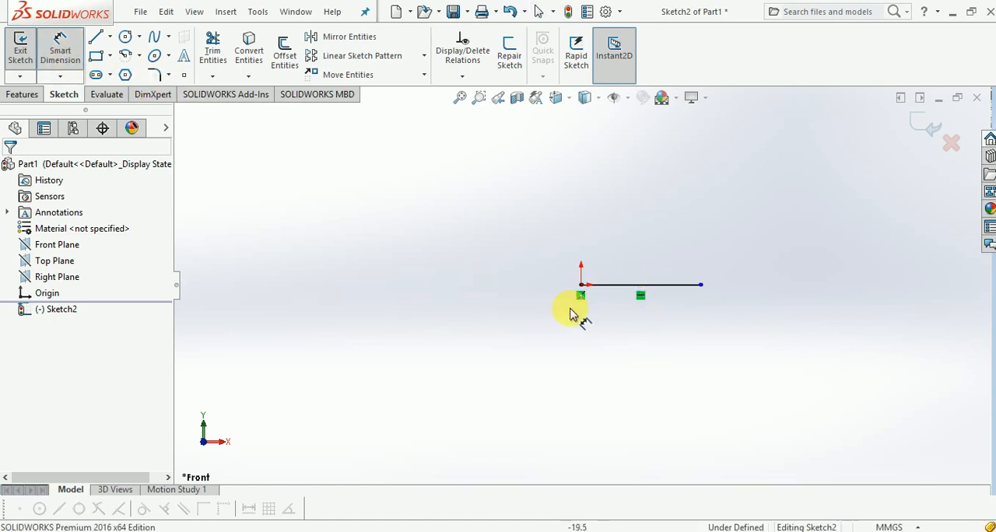
click(629, 292)
click(632, 331)
text(10)
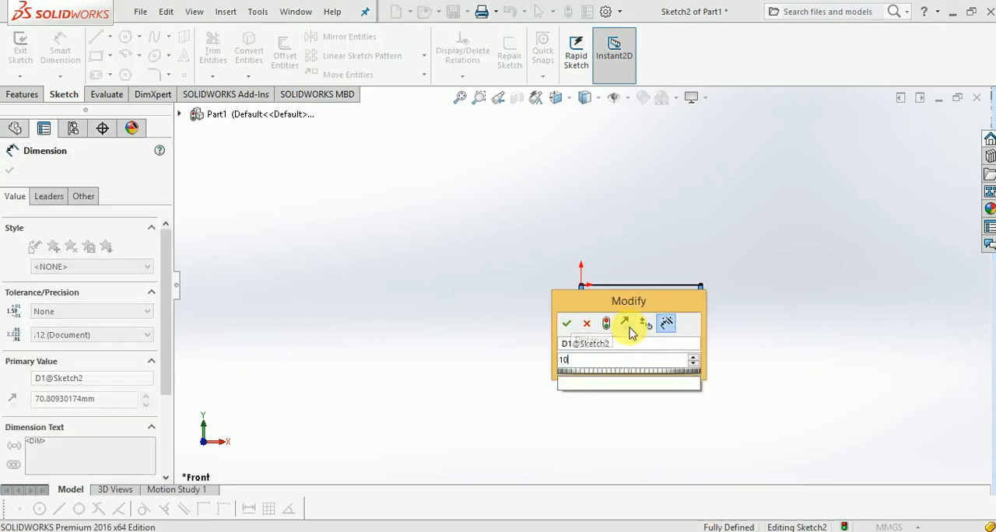
text(0mm)
key(Return)
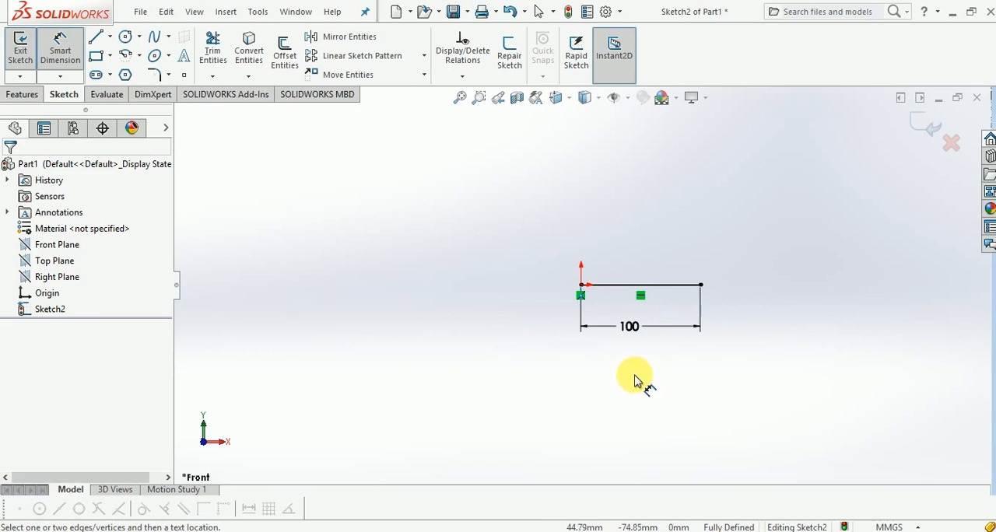
click(928, 128)
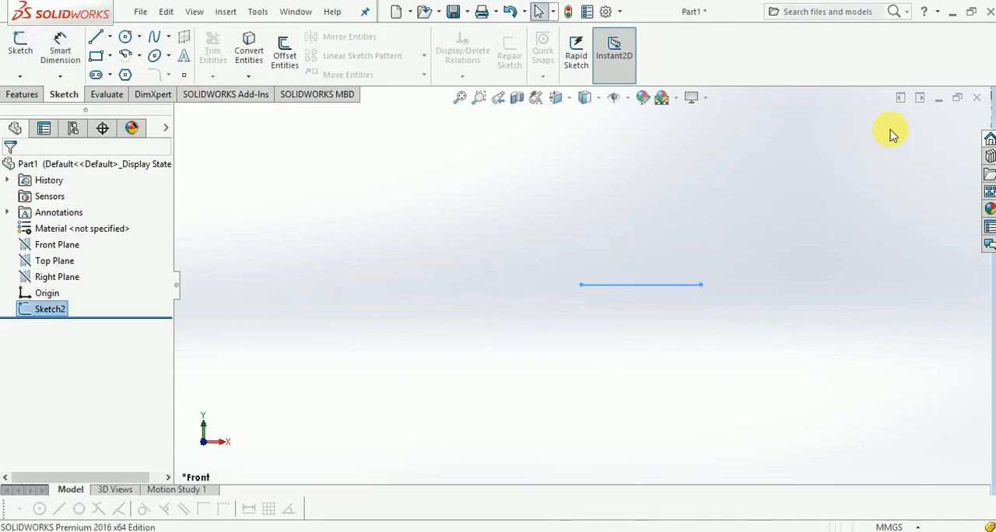
Step: Delete the sketch containing the 100 mm line from the part
right_click(50, 311)
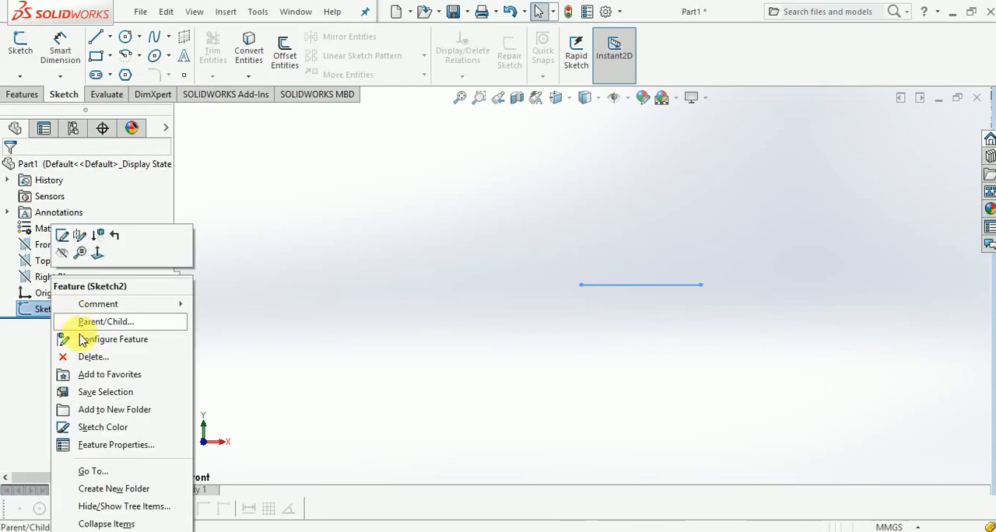
click(91, 356)
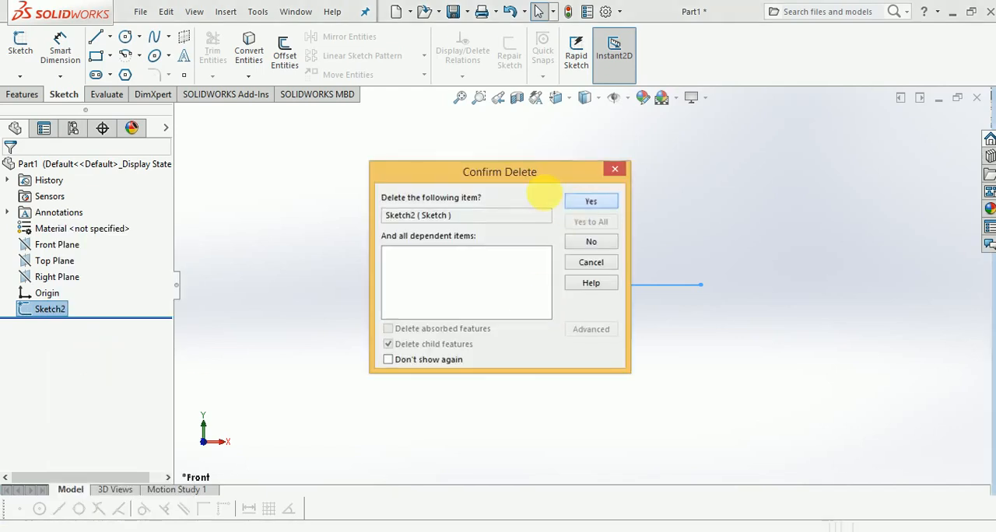
click(591, 201)
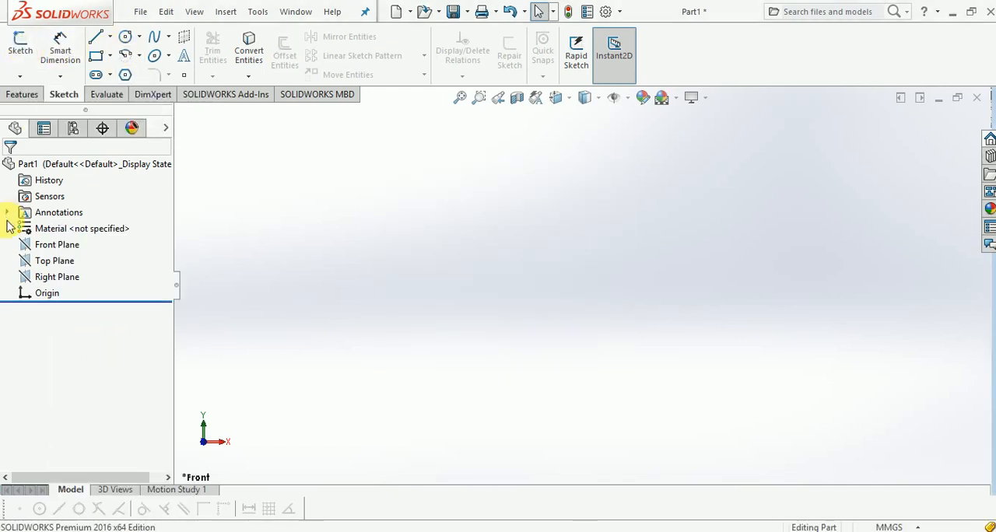
Step: Start a new sketch on the Front Plane and draw a circle about 92 mm in diameter centred on the origin
click(47, 246)
click(70, 228)
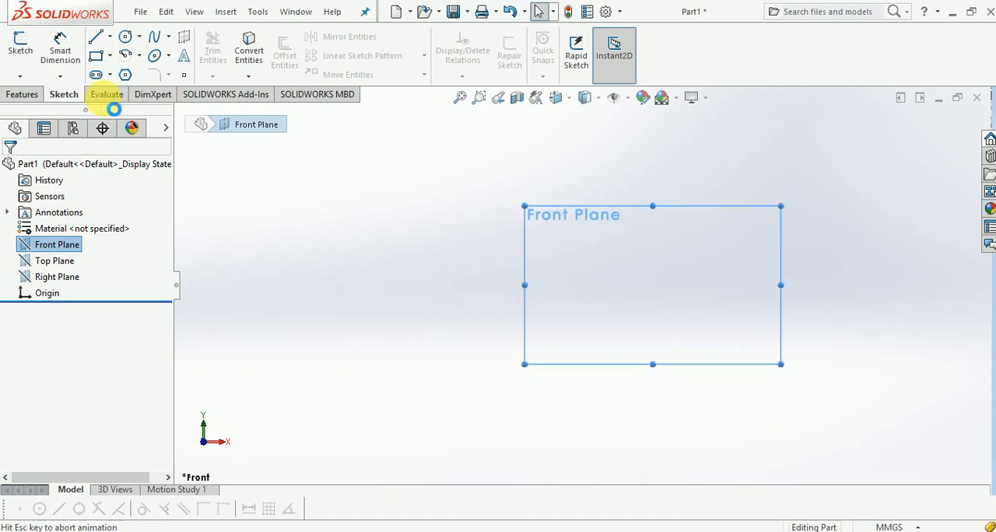
click(126, 37)
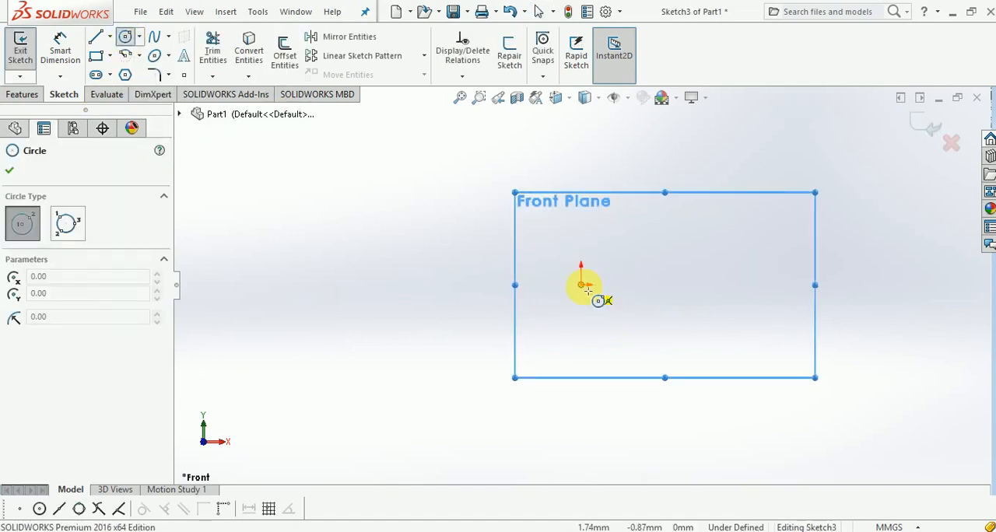
click(582, 286)
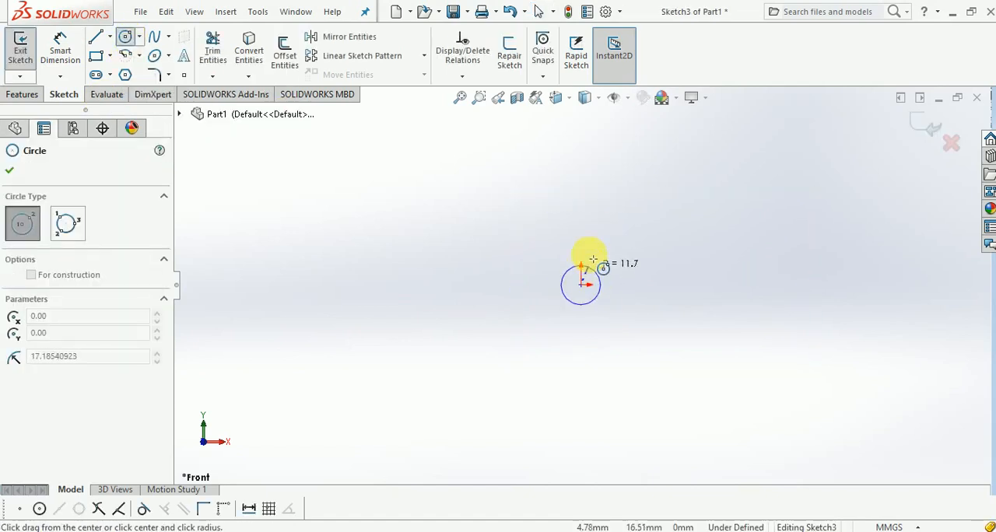
click(589, 211)
key(Escape)
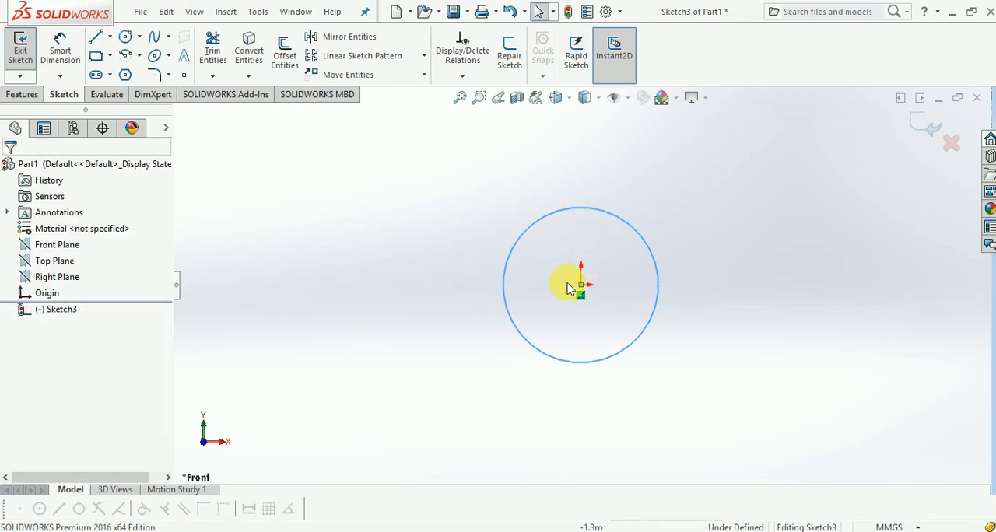
Step: Dimension the circle's diameter, placing the dimension to the upper right of the circle and accepting the measured value
click(61, 46)
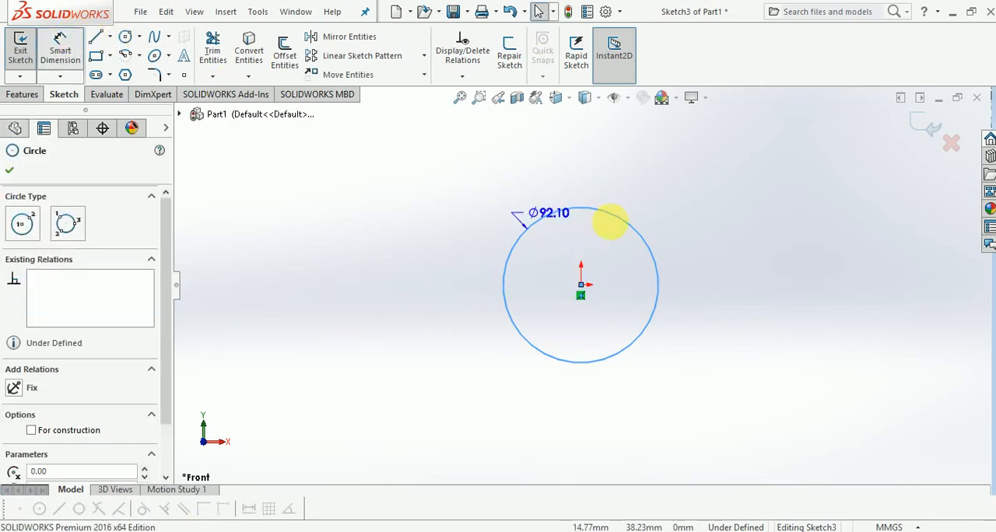
click(638, 238)
click(770, 236)
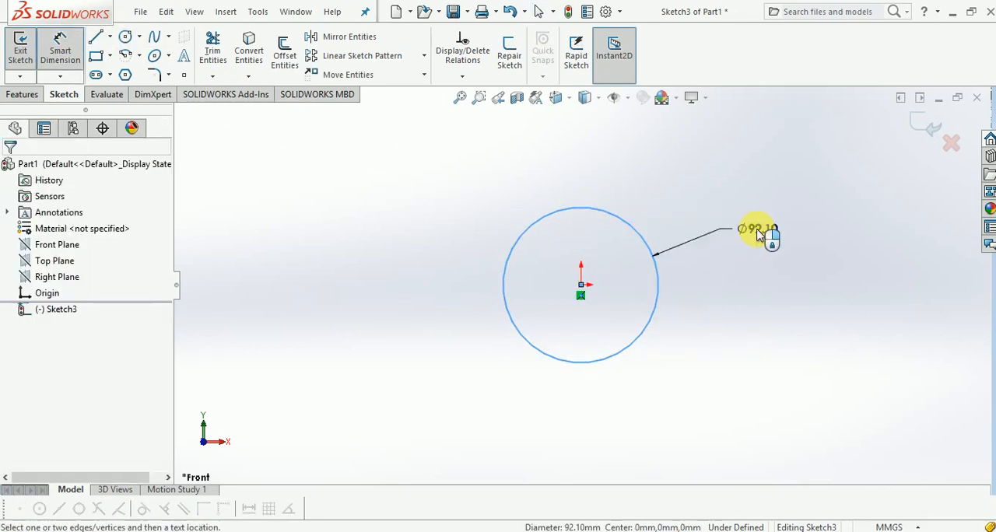
key(Return)
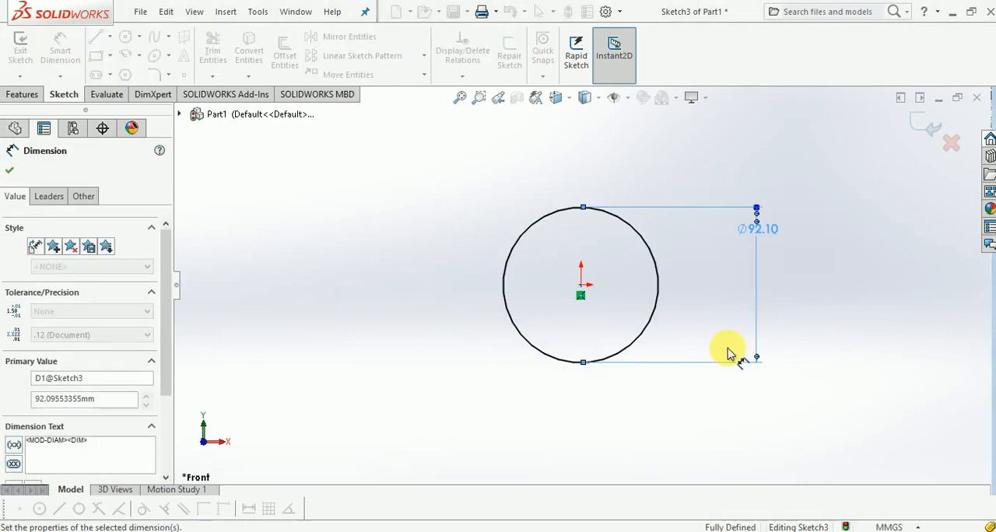
Step: Close the circle's dimension properties and exit the sketch, keeping the dimensioned circle
click(455, 297)
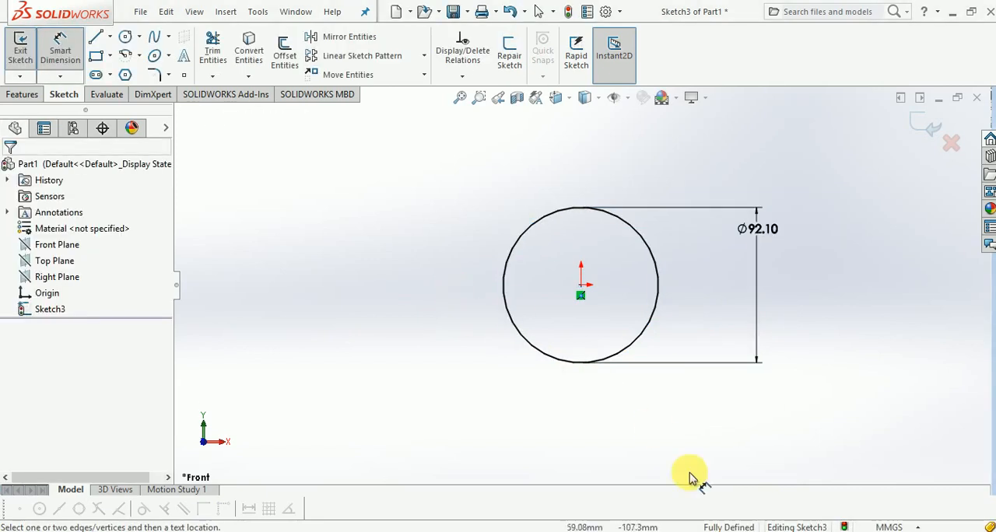
click(21, 54)
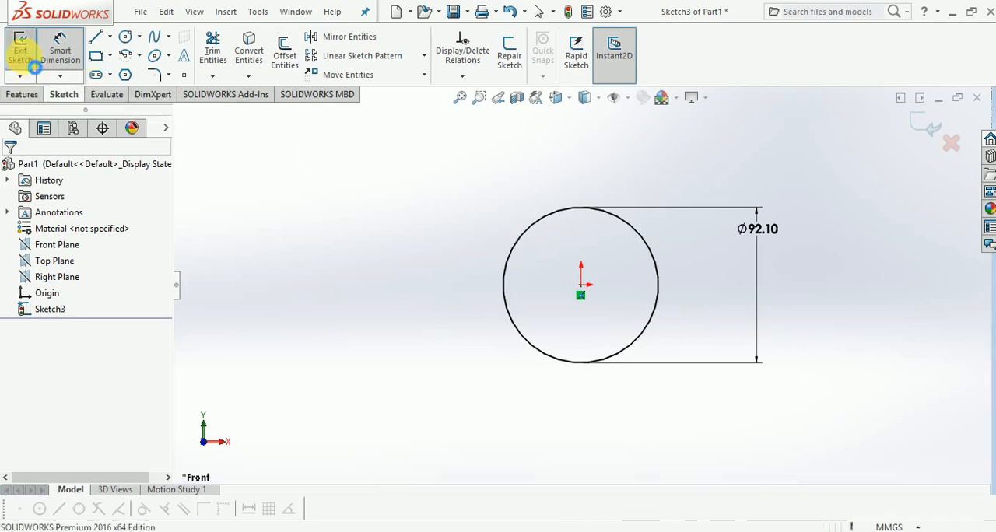
middle_drag(535, 268, 723, 342)
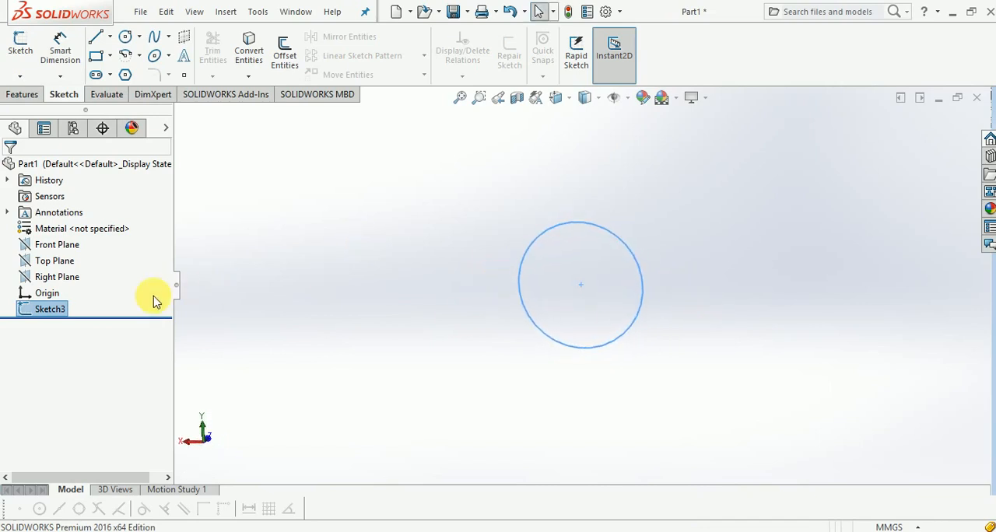
middle_drag(549, 267, 500, 222)
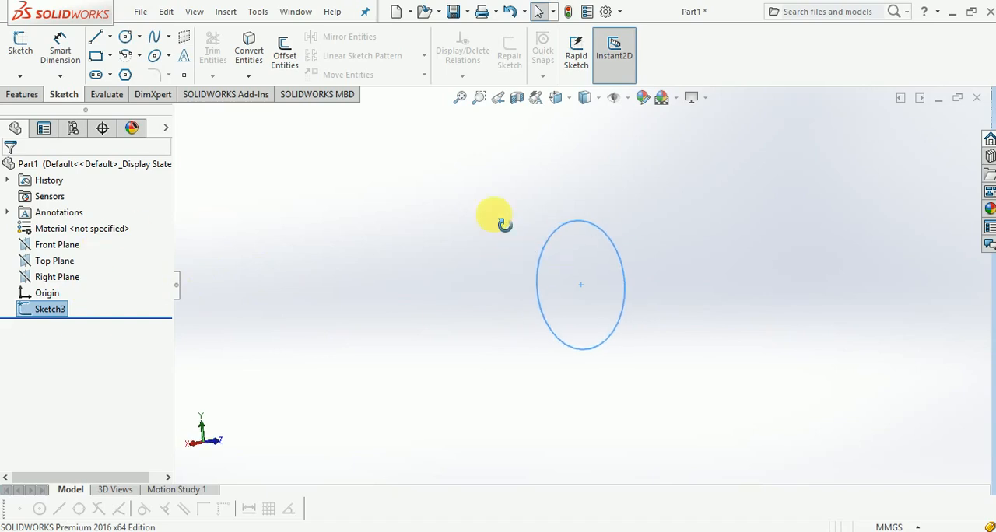
click(35, 94)
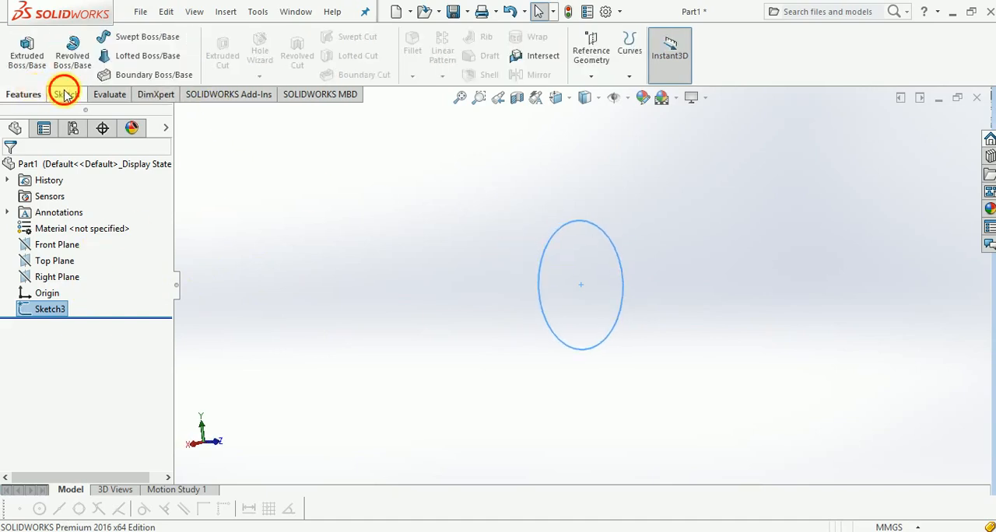
click(65, 94)
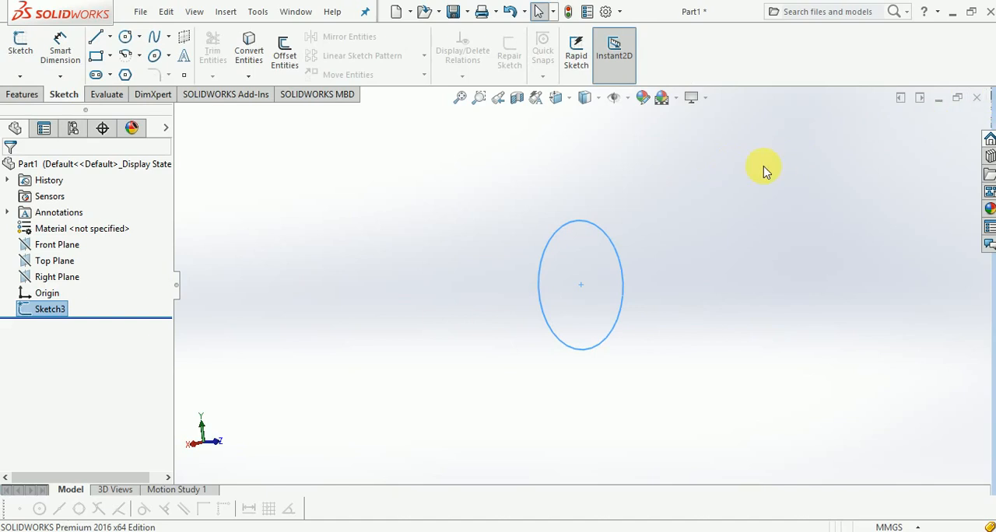